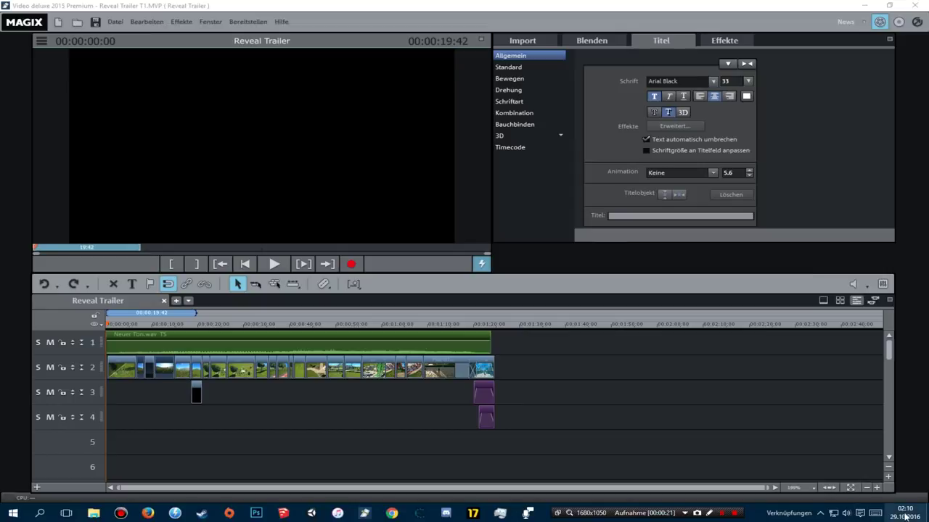
Step: Review the Helligkeit/Kontrast and Farbkorrektur settings of the Trailer 3.mp4 clip and preview the clip at about 28 seconds
mouse_move(905, 515)
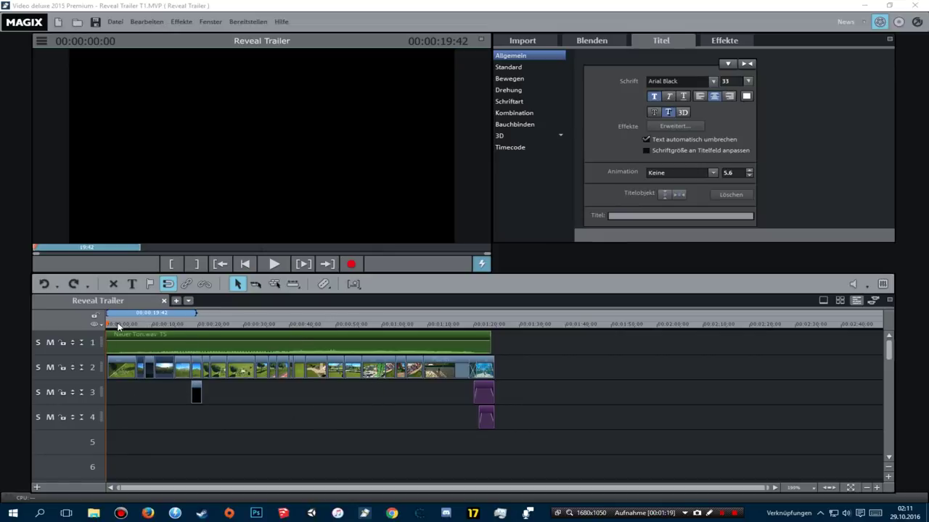
click(117, 327)
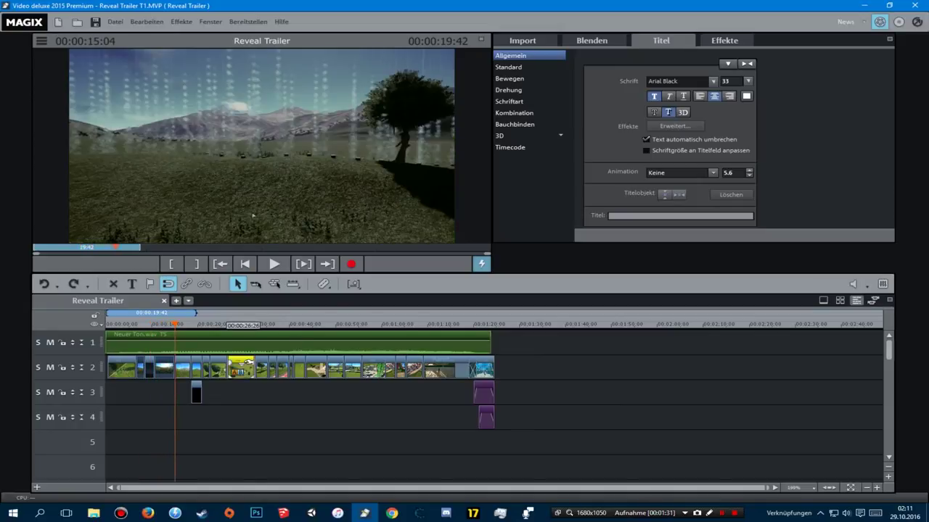
click(248, 360)
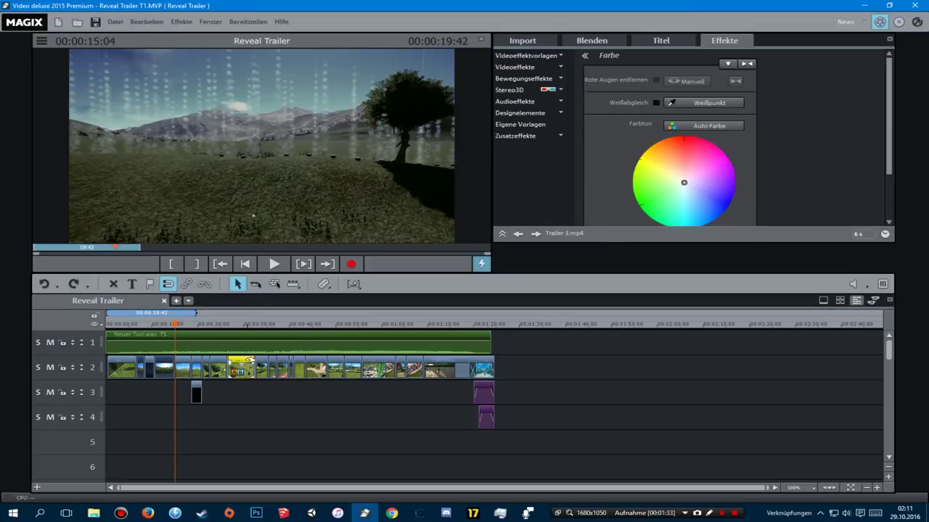
click(530, 68)
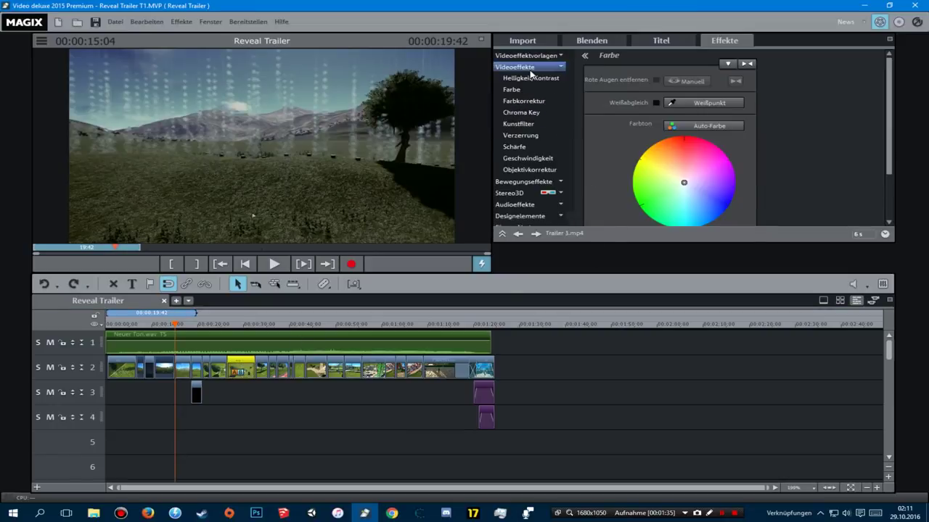
click(535, 80)
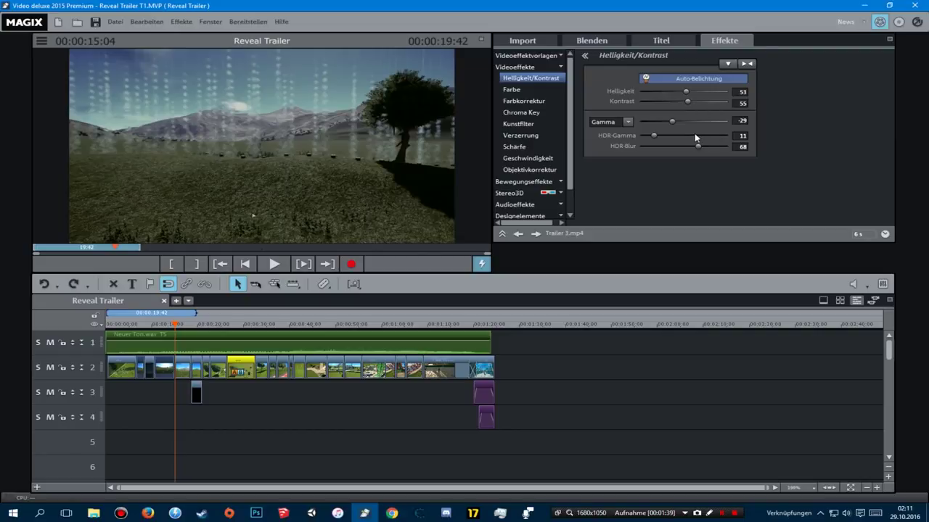
click(539, 102)
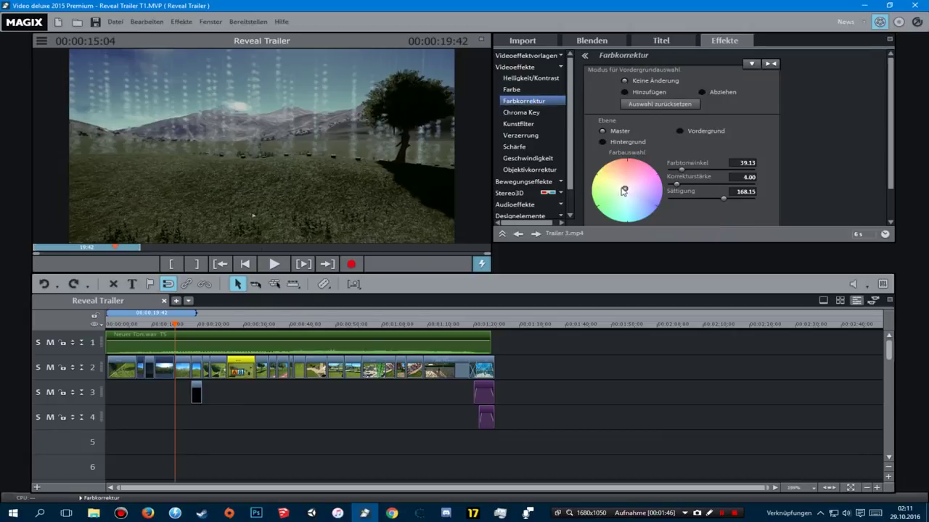
click(235, 324)
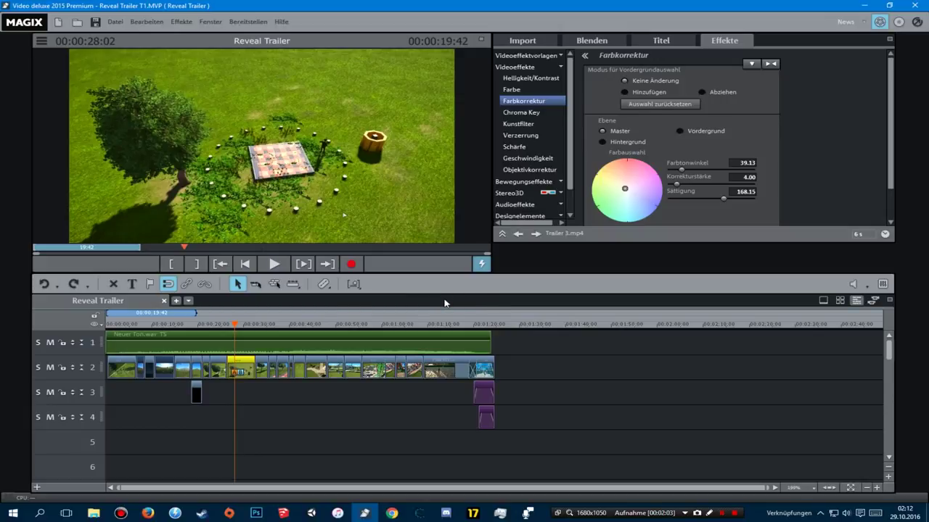
Step: Try moving the testeee.png overlay at about 19 seconds to position 97 Links, 132 Oben using Position/Größe
click(200, 325)
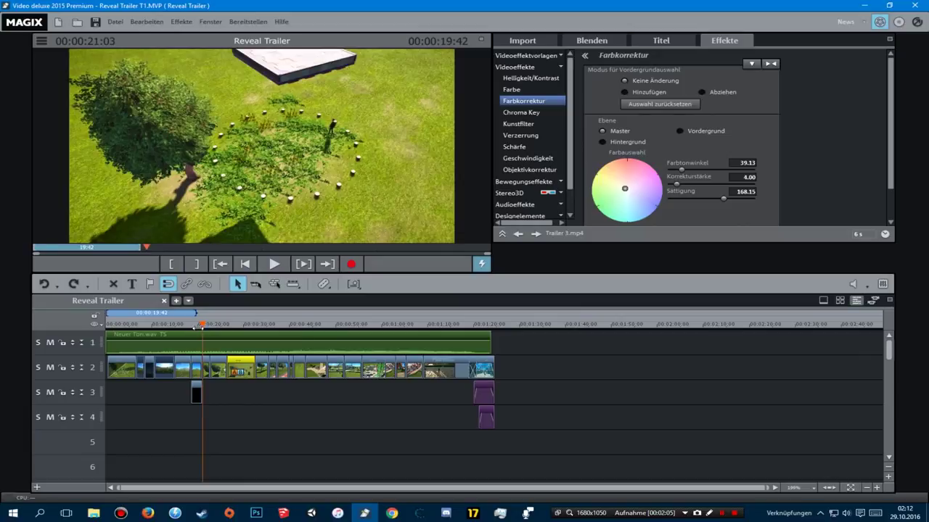
scroll(202, 327, up, 5)
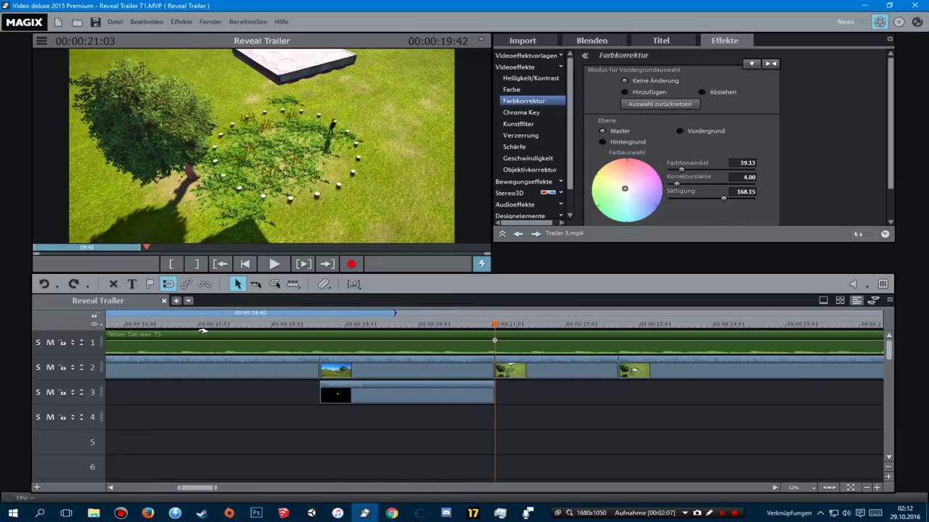
click(385, 325)
click(405, 392)
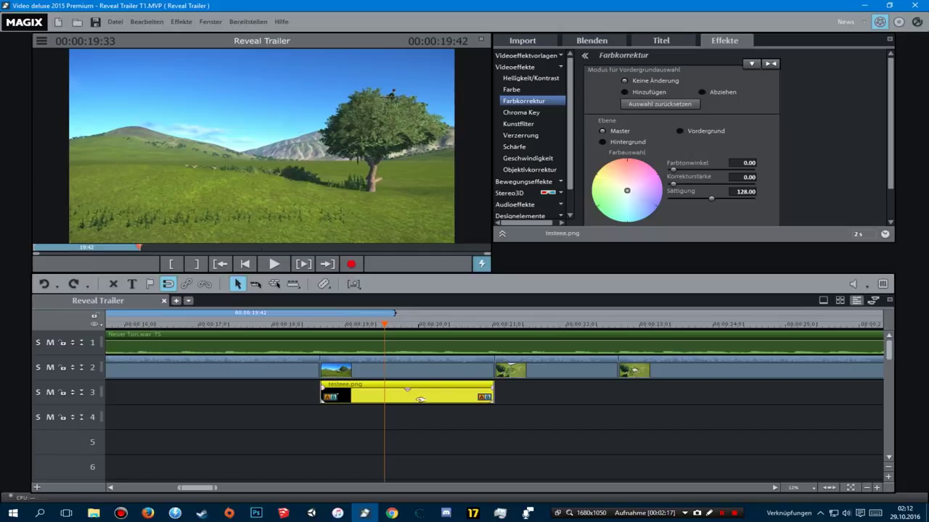
click(516, 67)
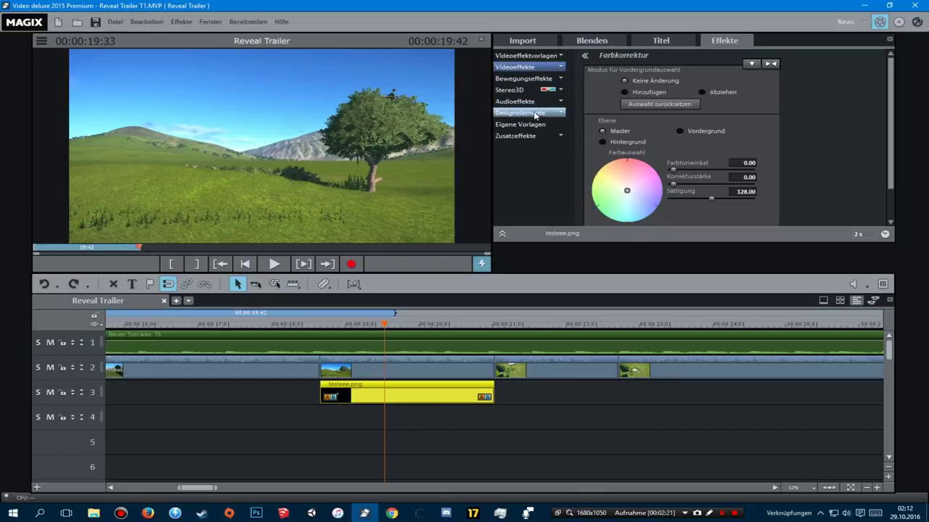
click(524, 78)
click(526, 89)
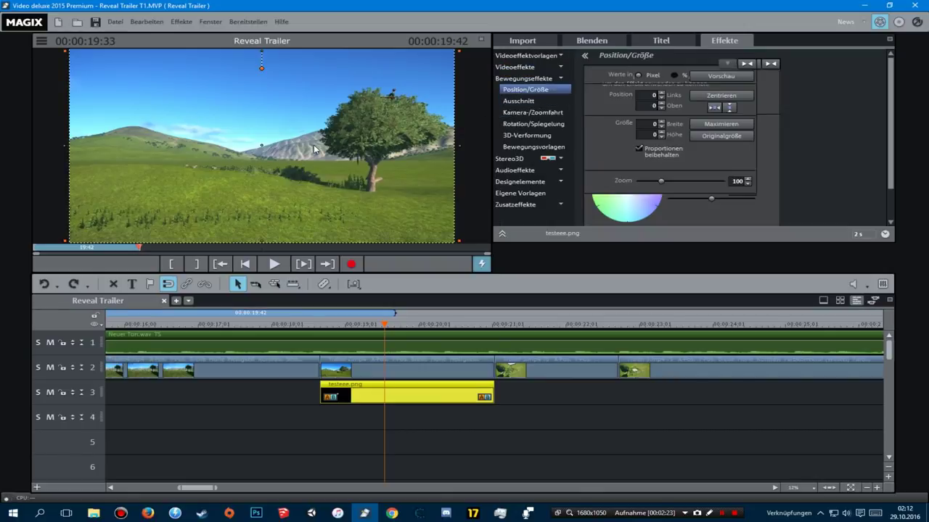
mouse_move(314, 149)
mouse_down()
mouse_move(333, 208)
mouse_move(331, 177)
mouse_move(296, 168)
mouse_move(319, 167)
mouse_move(311, 163)
mouse_up()
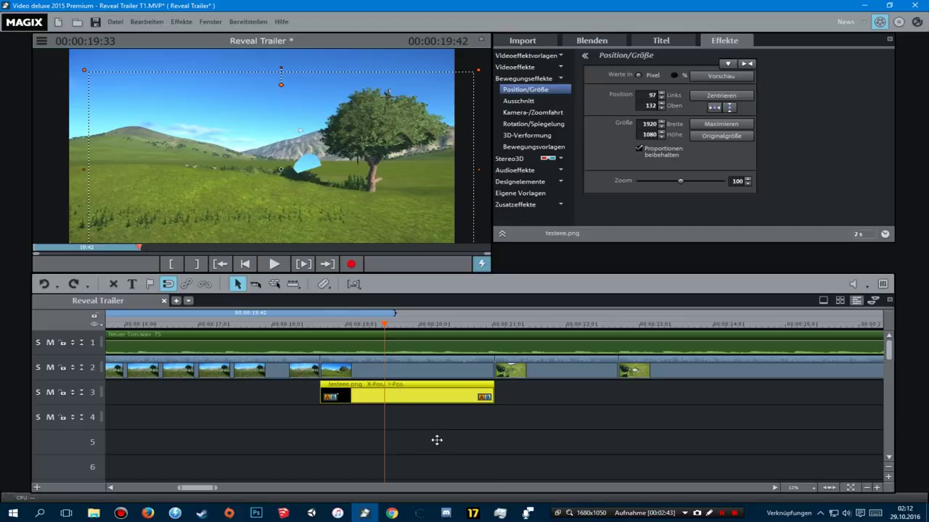
Step: Deselect the overlay and extend the playback range across the whole timeline
click(394, 306)
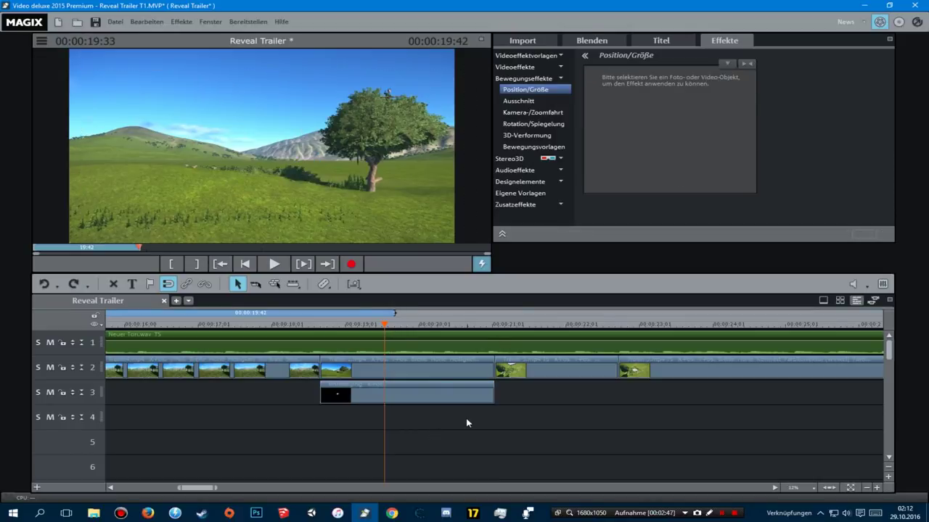
scroll(465, 418, down, 3)
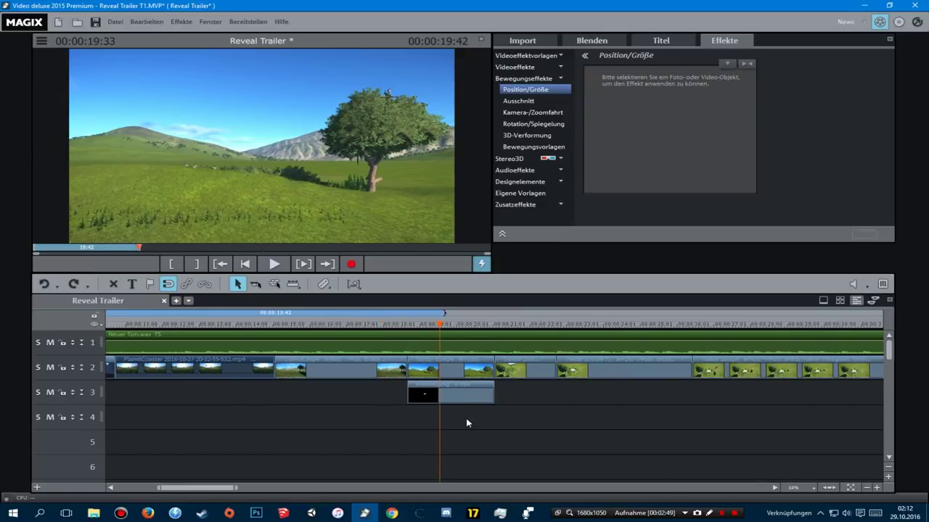
double_click(549, 311)
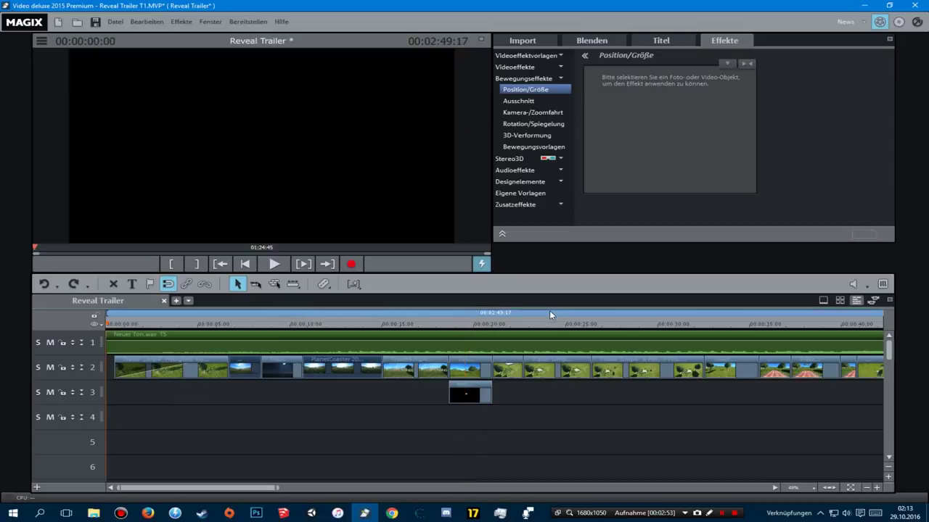
Step: Scrub through the tree and picnic blanket scenes from about 23 to 32 seconds to examine their cuts
click(537, 324)
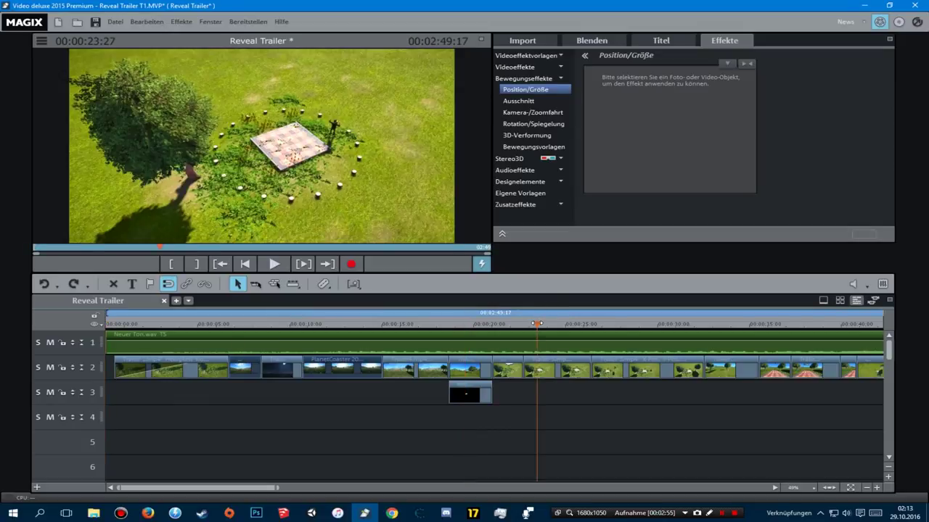
drag(537, 324, 601, 324)
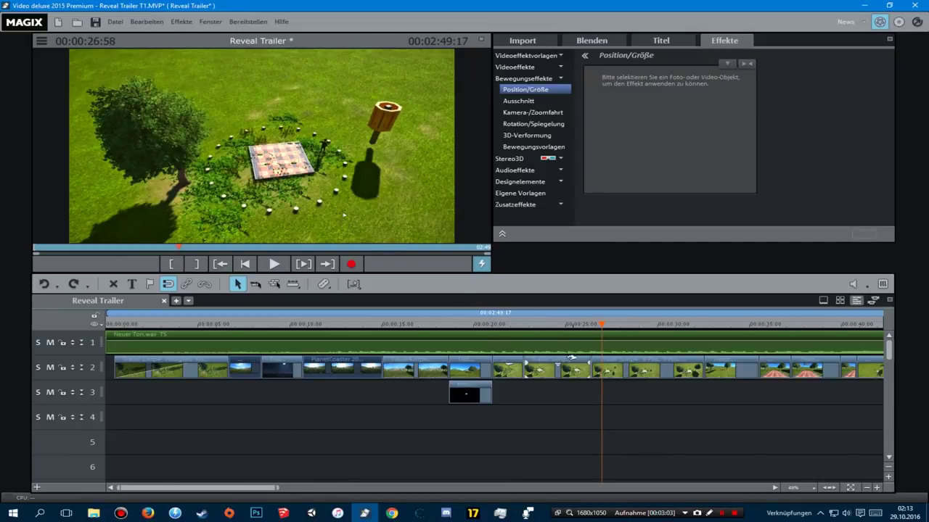
drag(602, 323, 690, 323)
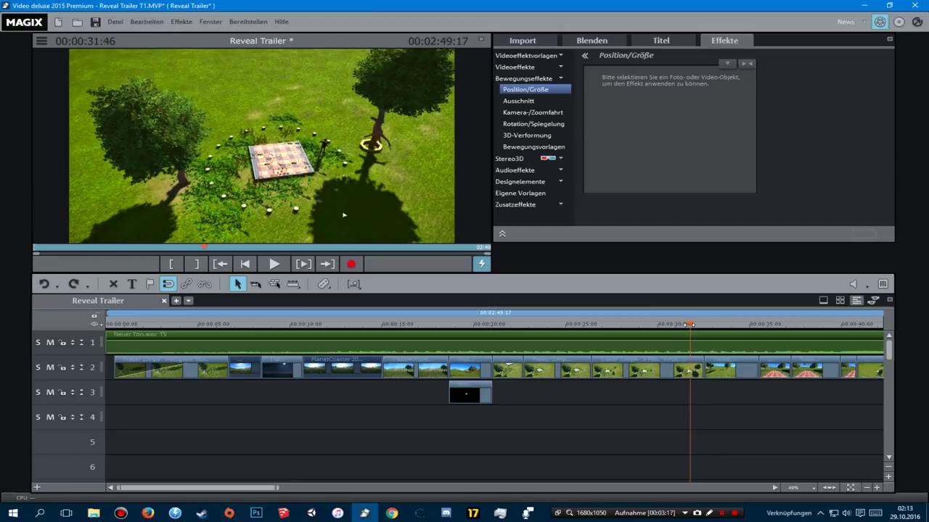
drag(689, 324, 704, 324)
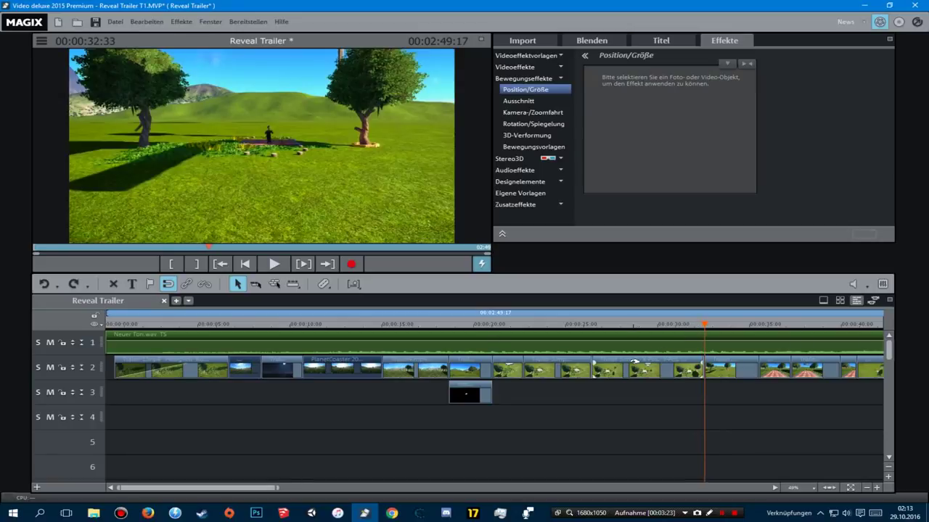
Step: Examine the pitch and tempo settings of the Neuer Ton.wav audio object in Timestretch/Resample, leaving them unaltered
scroll(573, 388, down, 5)
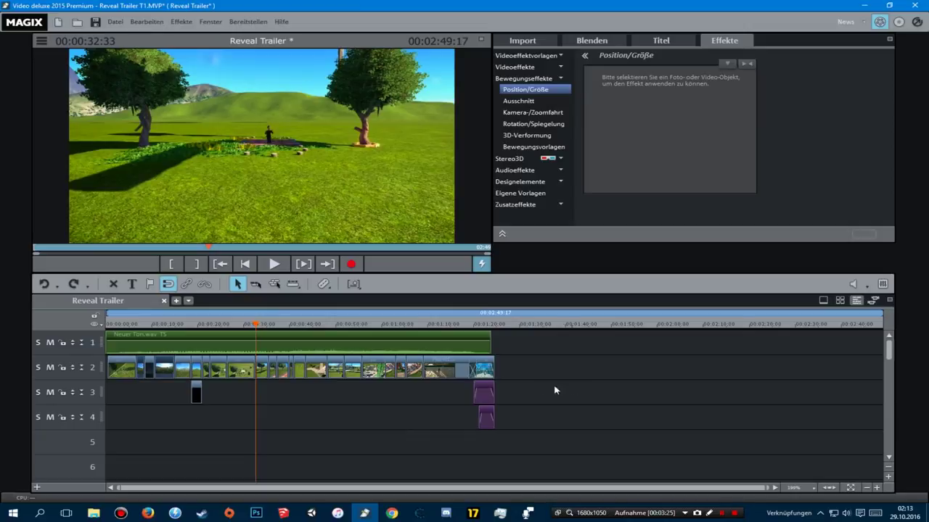
click(337, 341)
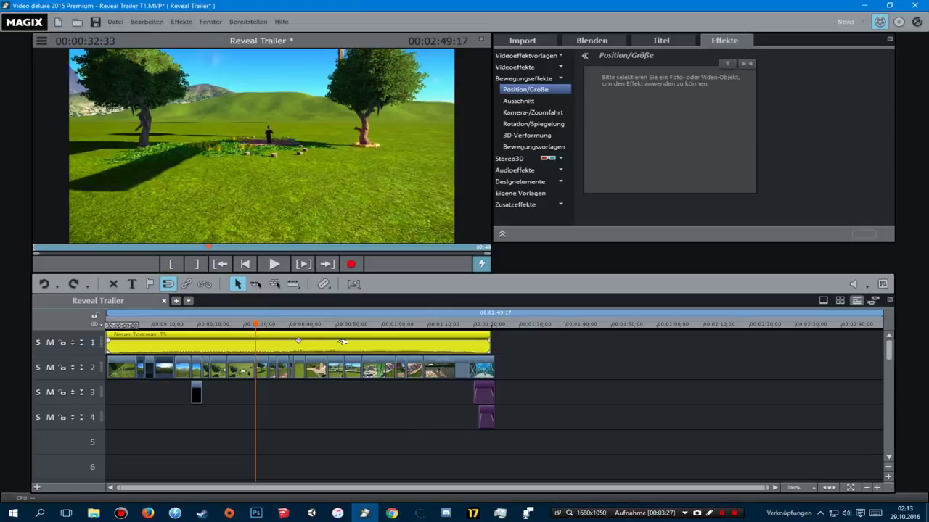
scroll(377, 372, up, 1)
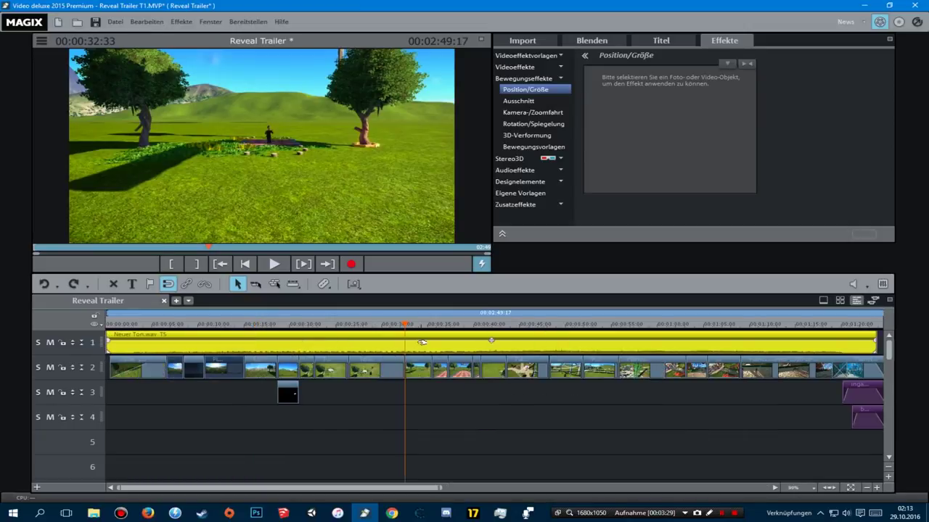
right_click(421, 341)
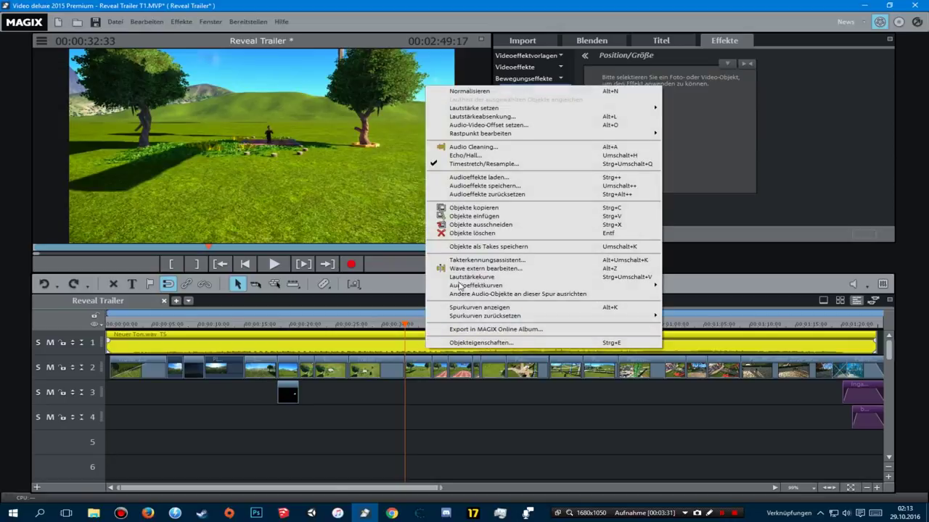
click(484, 164)
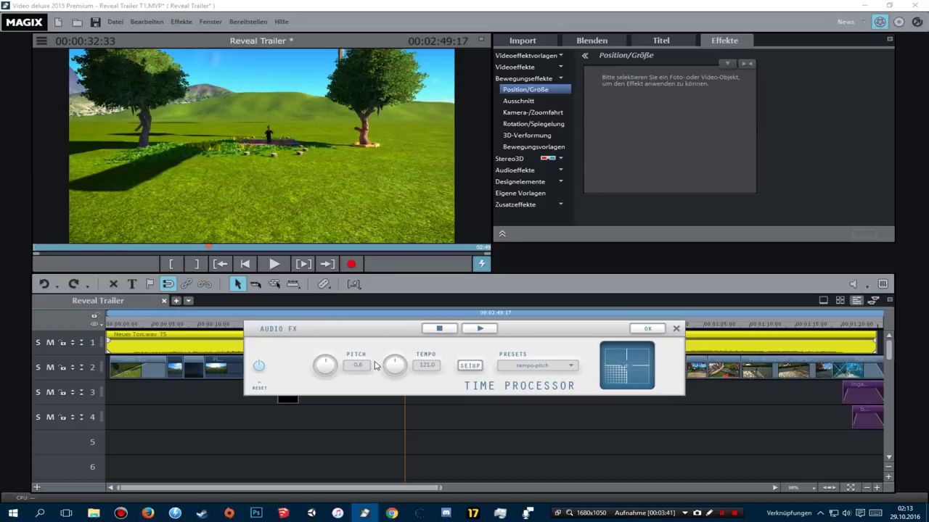
click(675, 329)
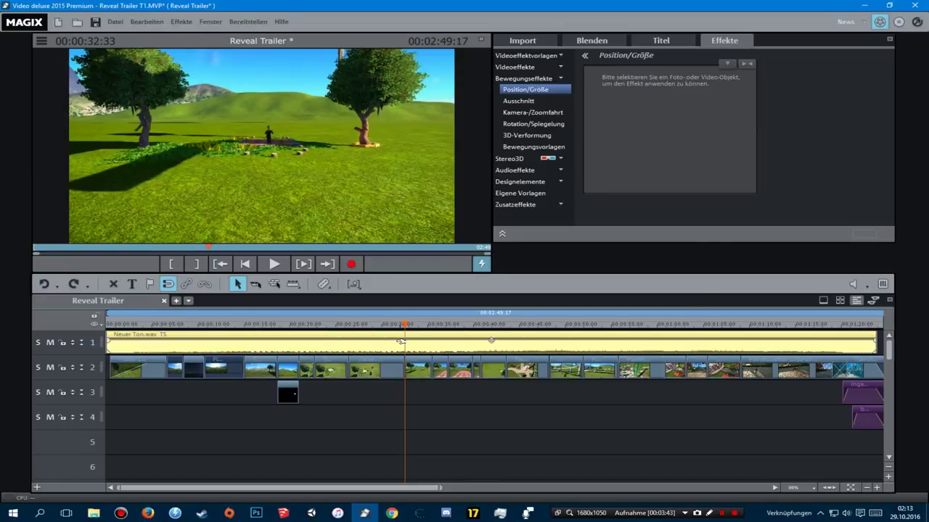
Step: Inspect the reverb and delay settings of the Neuer Ton.wav audio object in Echo/Hall
right_click(433, 346)
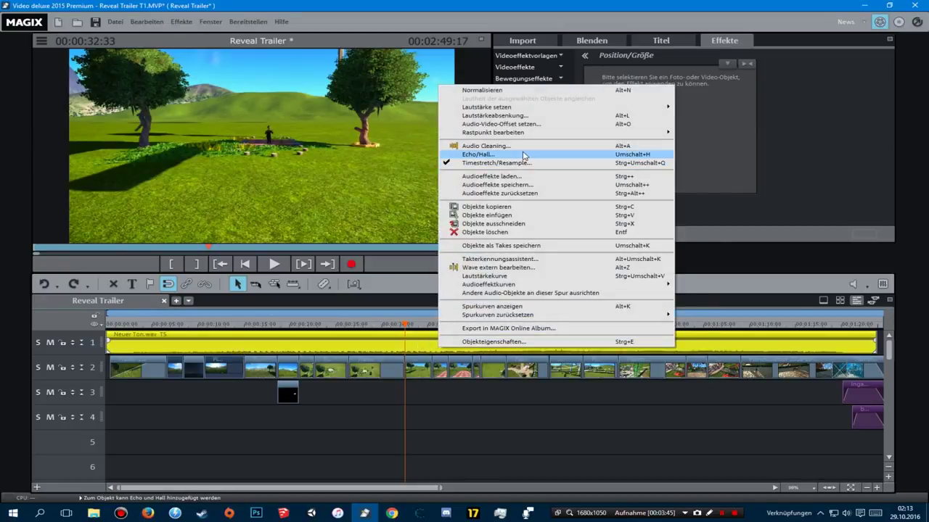
click(525, 154)
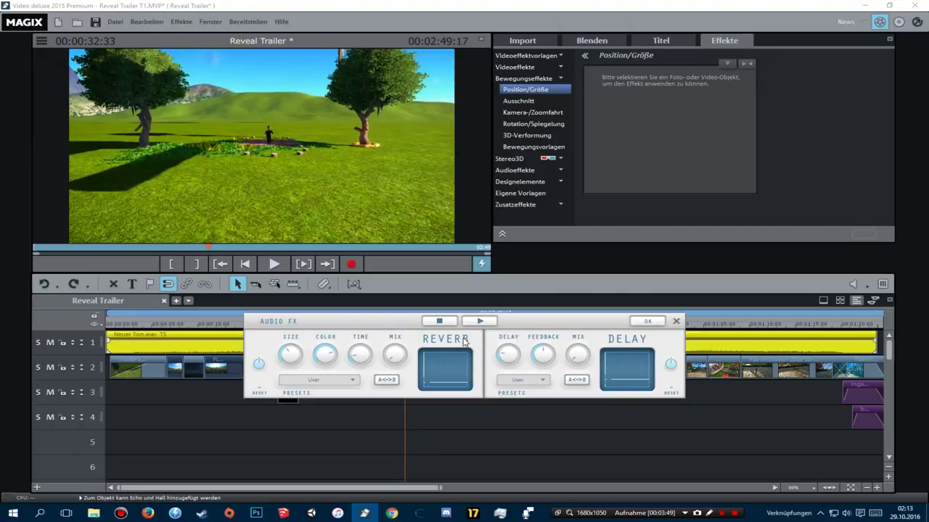
click(678, 321)
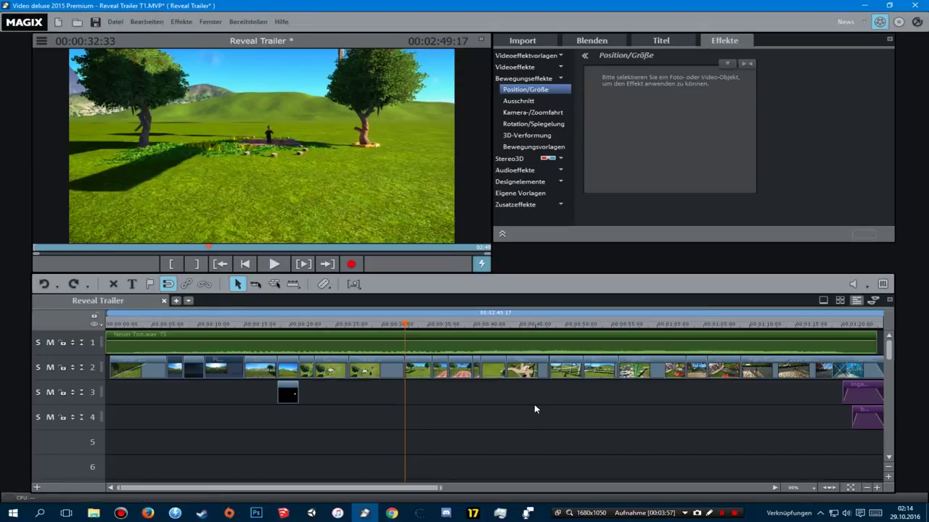
Step: Preview the cobblestone path clip before the end titles, at about 1:12 and at its start near 1:09
scroll(534, 406, down, 3)
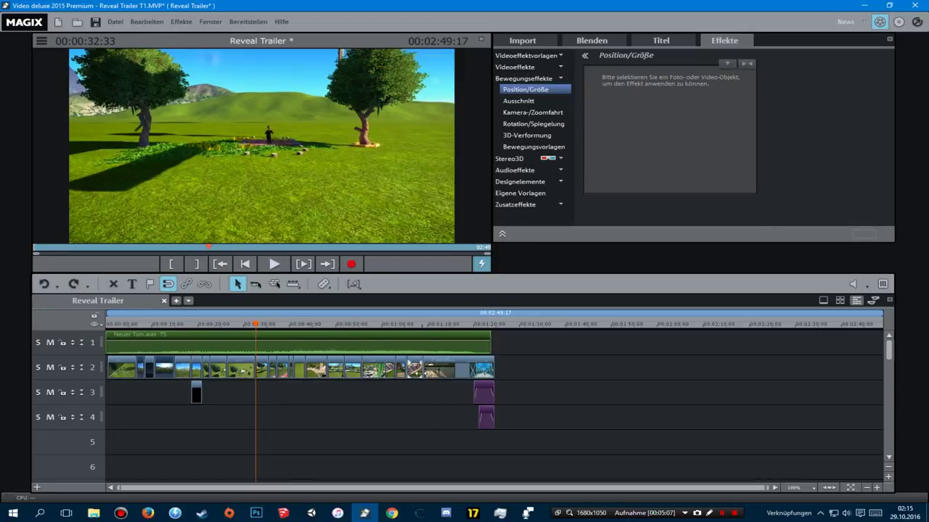
click(438, 367)
scroll(453, 370, up, 3)
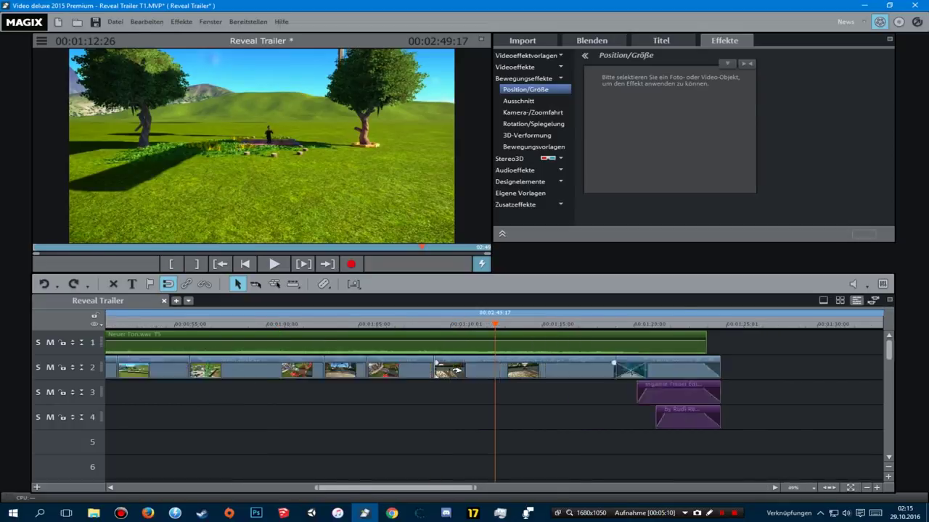
scroll(435, 364, up, 1)
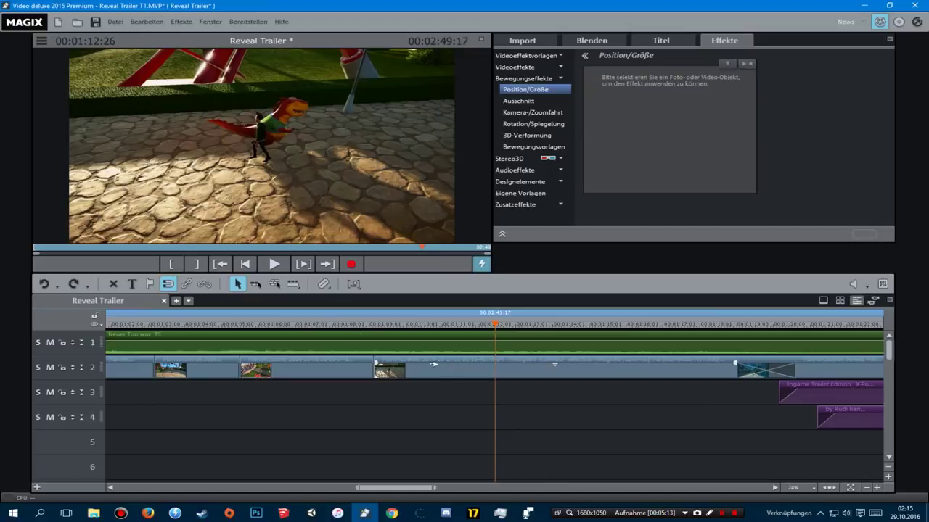
click(372, 324)
mouse_move(371, 324)
mouse_down()
mouse_move(357, 324)
mouse_move(375, 325)
mouse_up()
scroll(380, 406, down, 2)
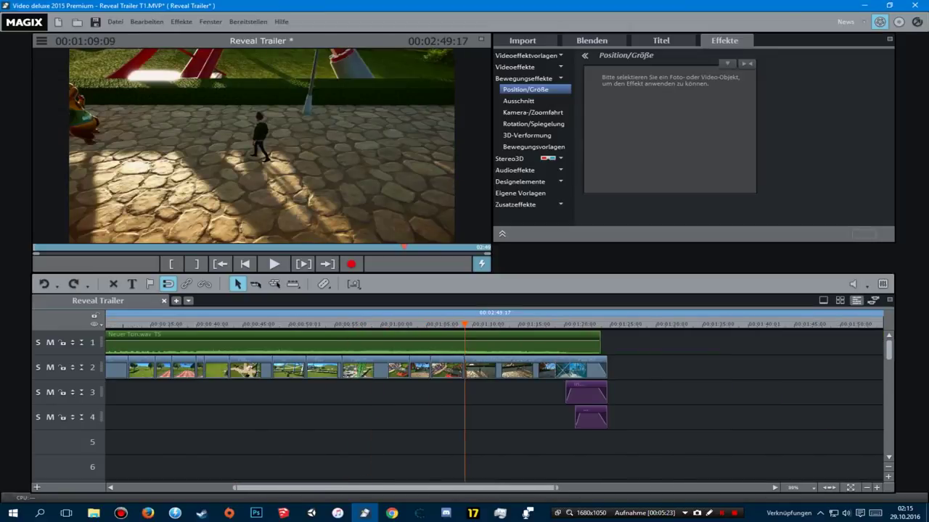
Step: Import Planet Coaster Reveal Trailer - E3 2015 PC Gamer Show.mp4 onto track 5 without adapting the film settings, aligned to the timeline start
click(94, 513)
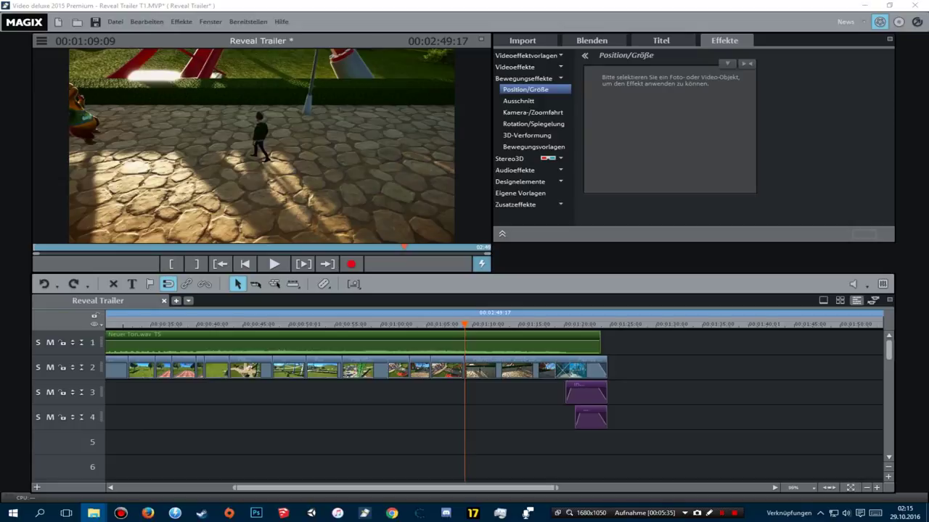
drag(174, 391, 164, 441)
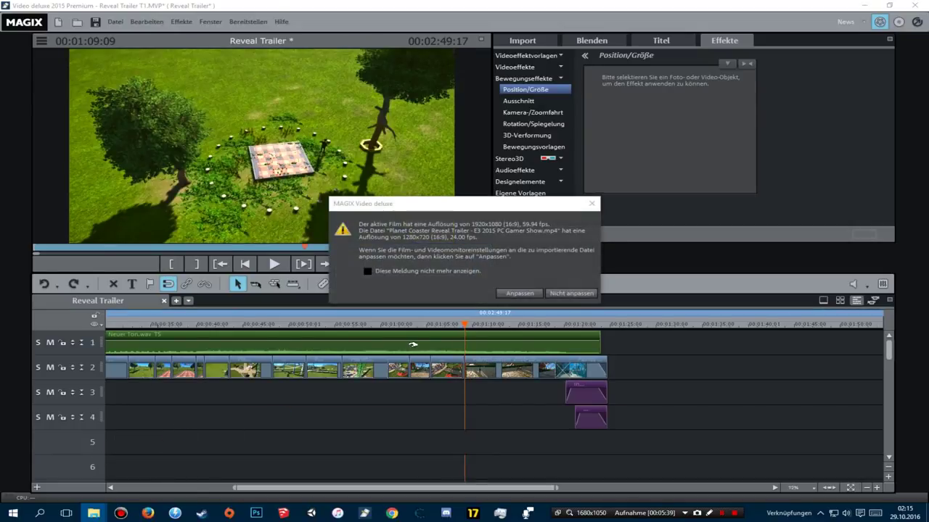
click(570, 294)
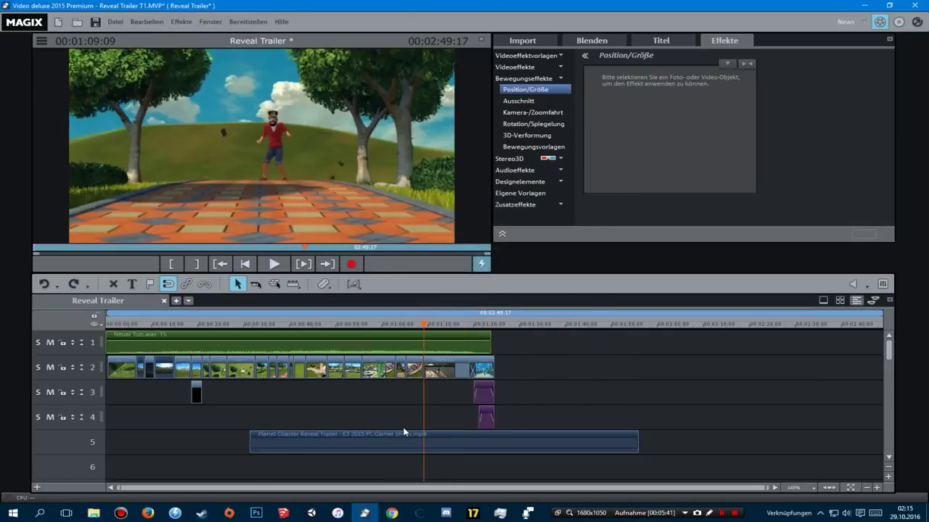
click(373, 436)
drag(373, 436, 227, 438)
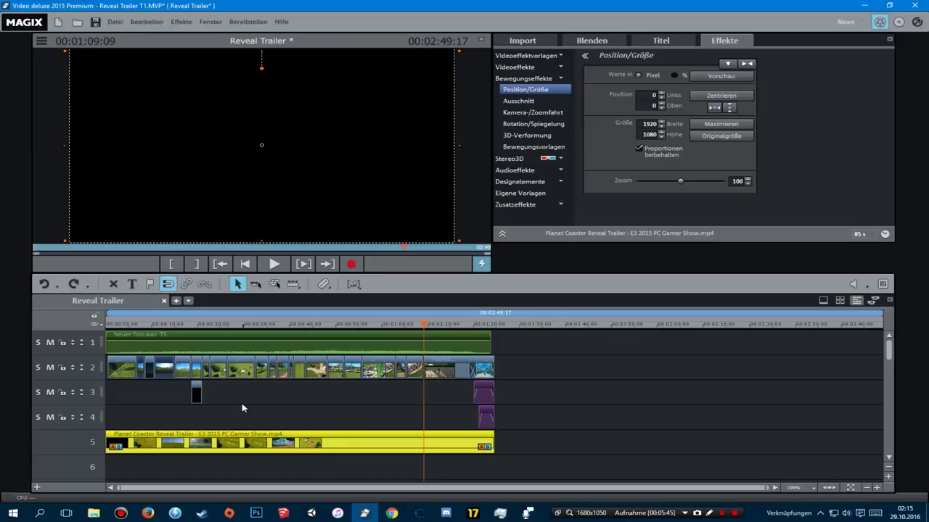
Step: Split the original trailer on track 5 at about 6.7 seconds, in line with the cut in the remake
click(135, 323)
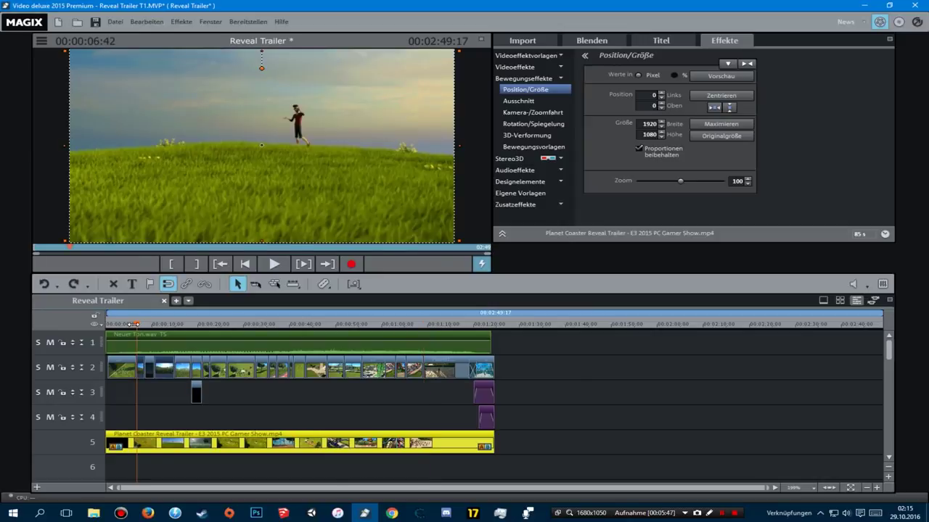
scroll(162, 412, up, 3)
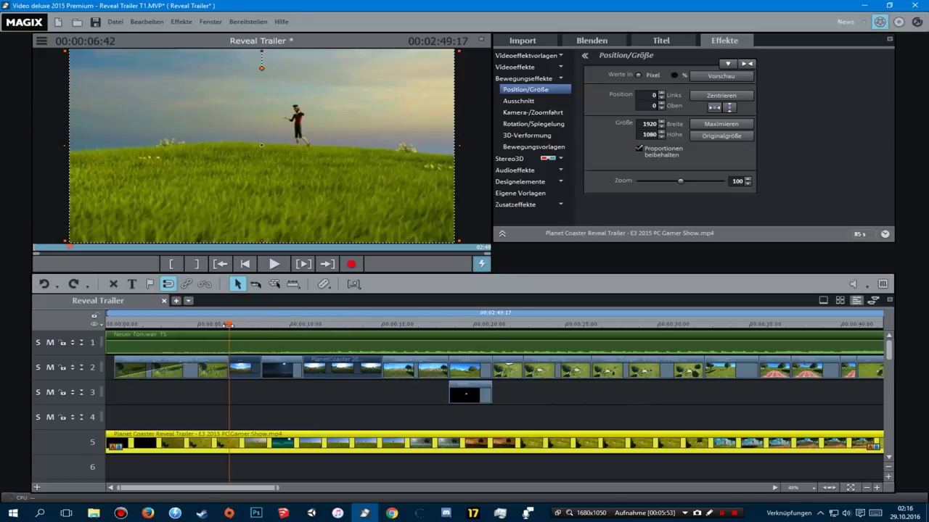
drag(228, 325, 230, 326)
key(t)
Step: Scrub and play the original trailer's hill shots from about 7 to 12 seconds to compare them with the remake's cuts
drag(227, 323, 271, 324)
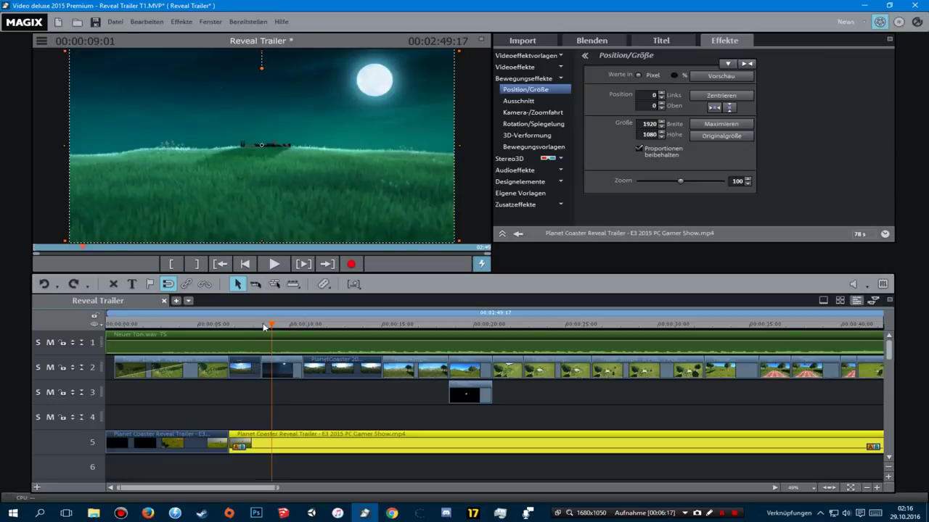
drag(270, 324, 294, 327)
key(space)
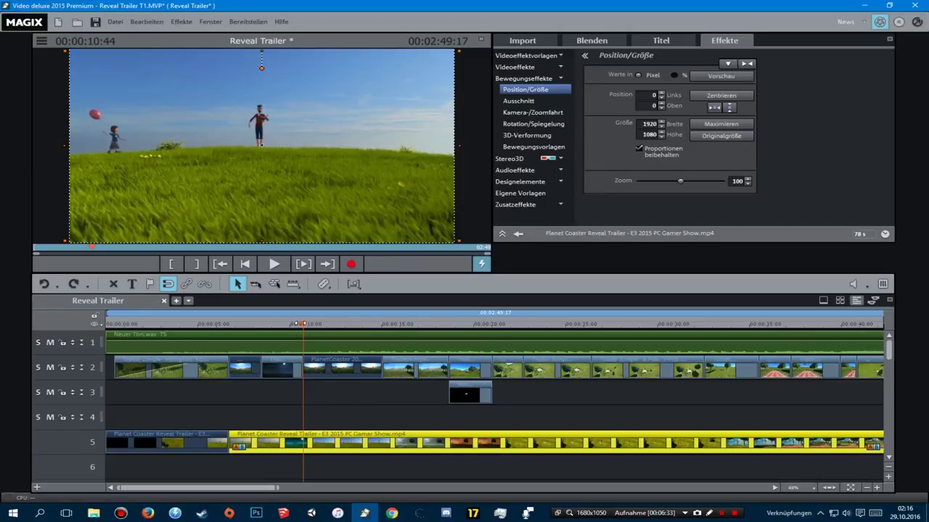
click(308, 324)
drag(308, 325, 335, 323)
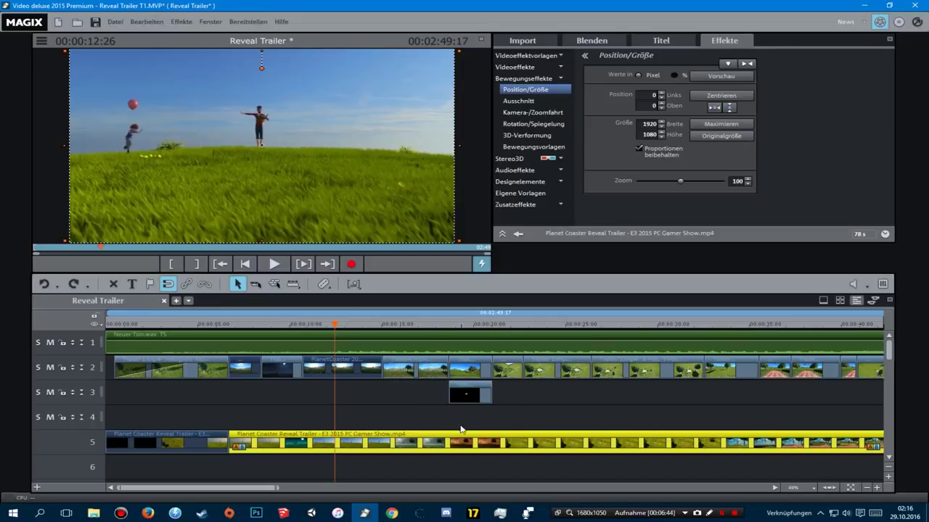
Step: Examine the original trailer's meadow and tiled path scenes against the remake's clips, from about 19 to 42 seconds
drag(458, 323, 500, 324)
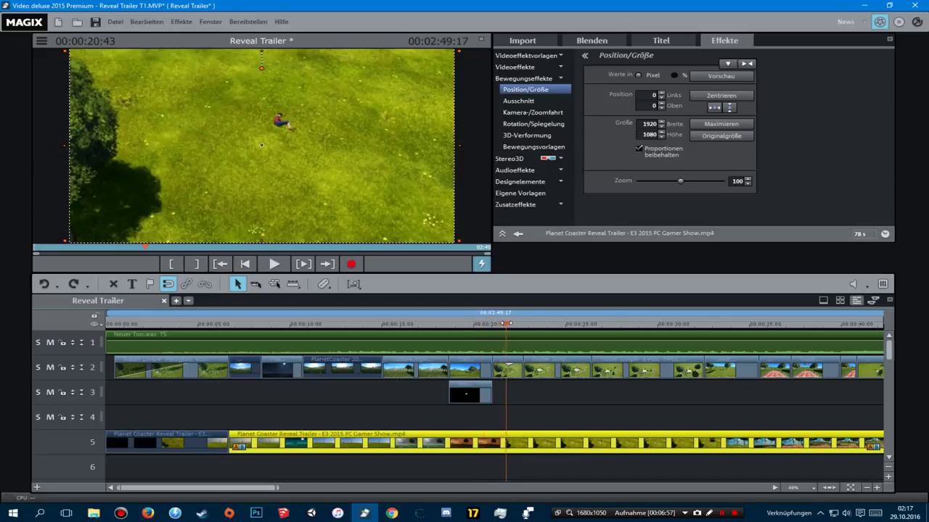
drag(545, 325, 803, 339)
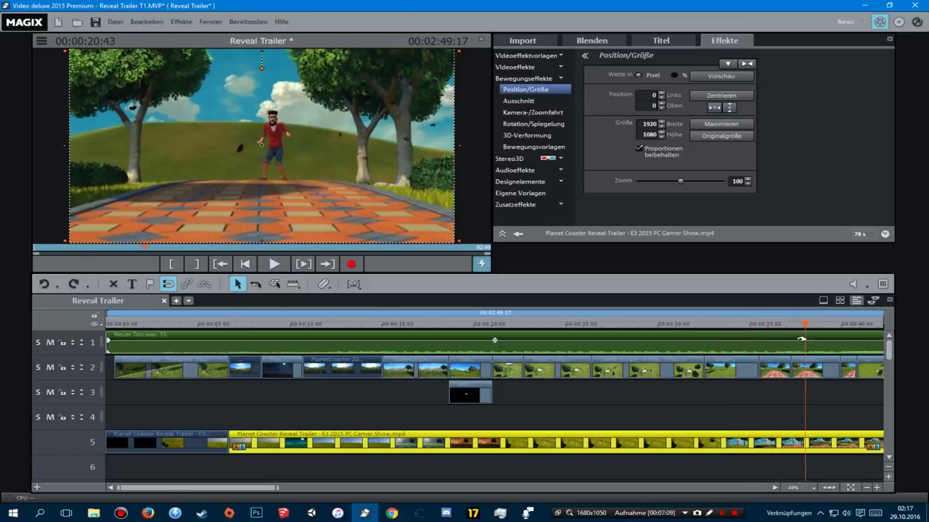
scroll(494, 392, down, 2)
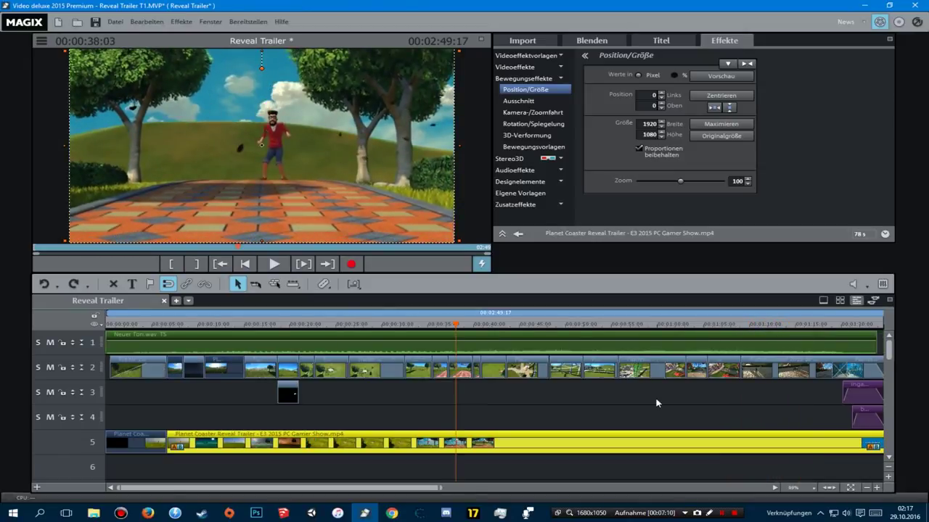
click(456, 325)
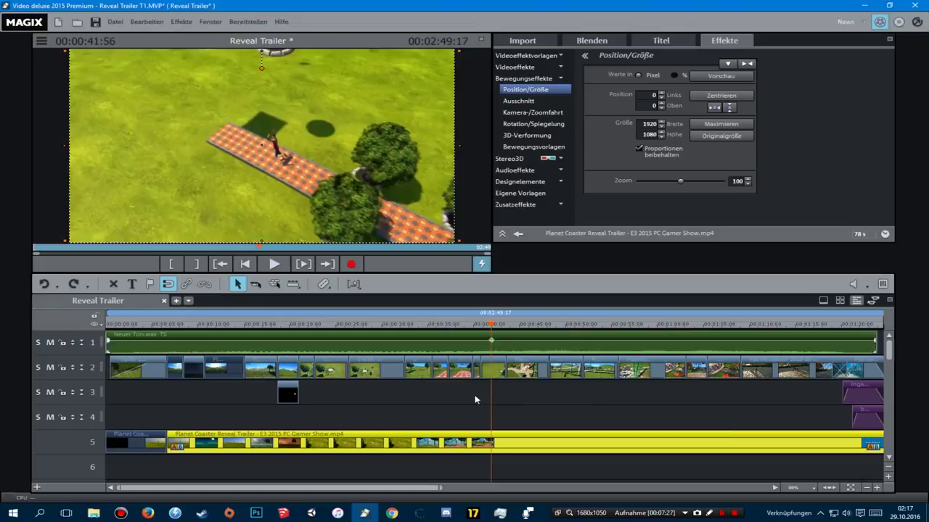
scroll(476, 398, down, 3)
click(407, 338)
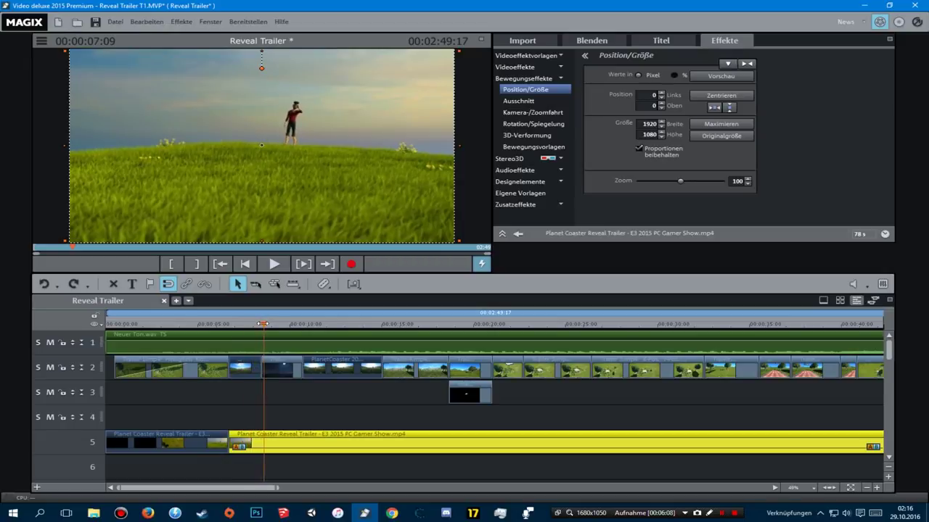
Step: Review the original trailer's night hill and balloon shots once more, from about 9 to 12 seconds
drag(271, 324, 272, 327)
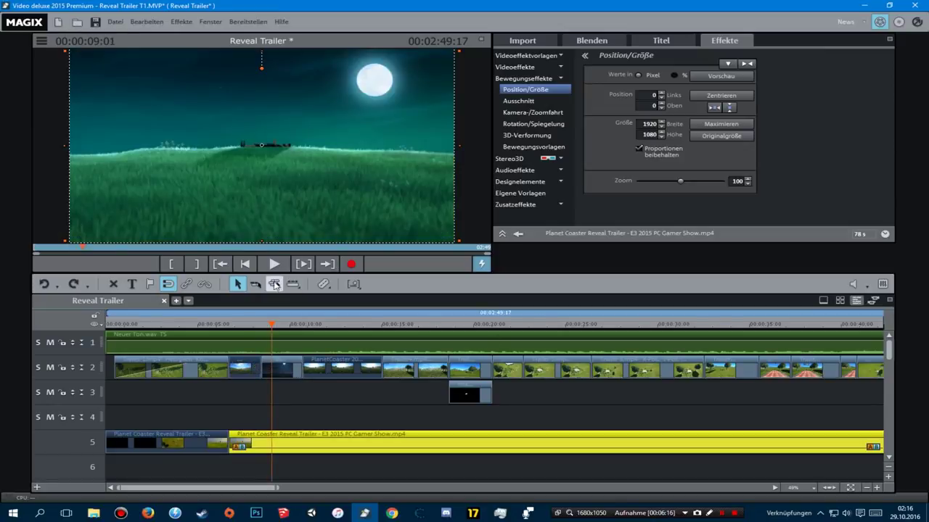
drag(271, 325, 294, 327)
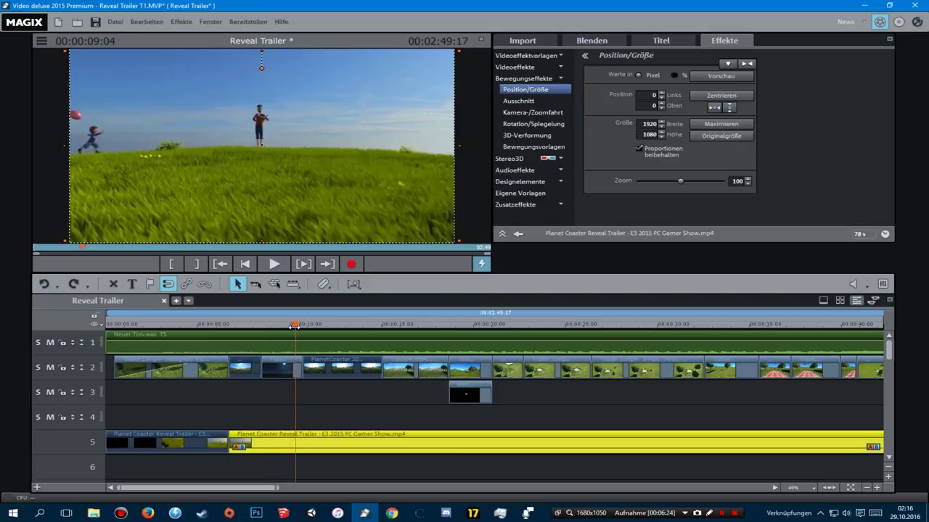
key(space)
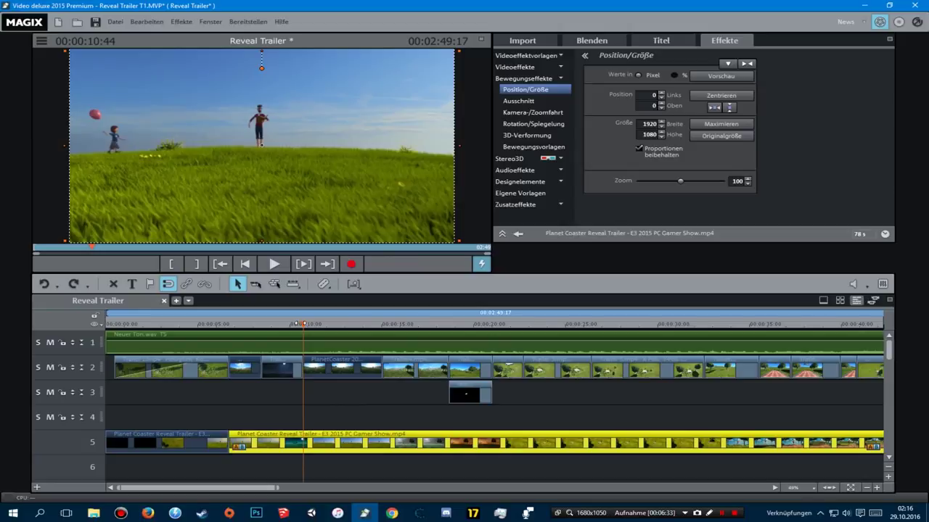
drag(302, 324, 334, 323)
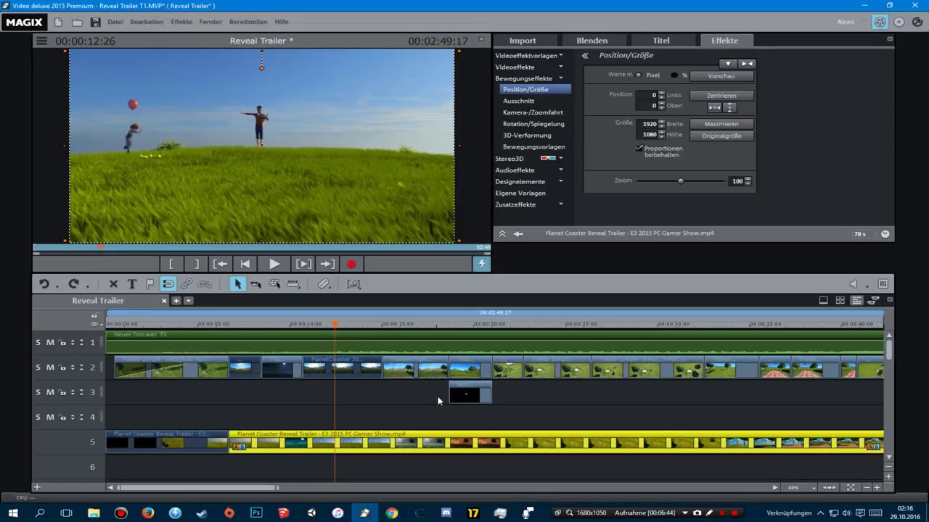
Step: Scrub the original trailer from about 19 to 42 seconds, checking where the tiled path shot cuts to the aerial view
drag(450, 324, 781, 336)
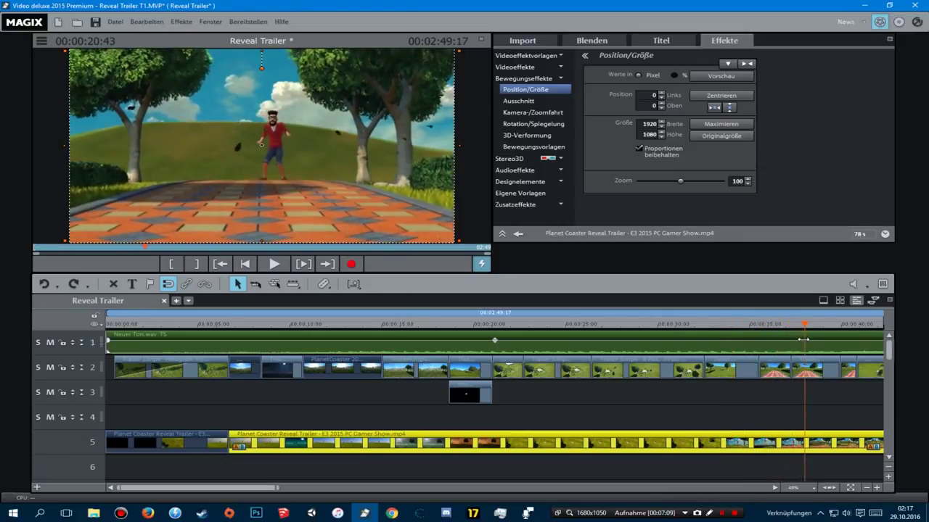
scroll(660, 404, down, 2)
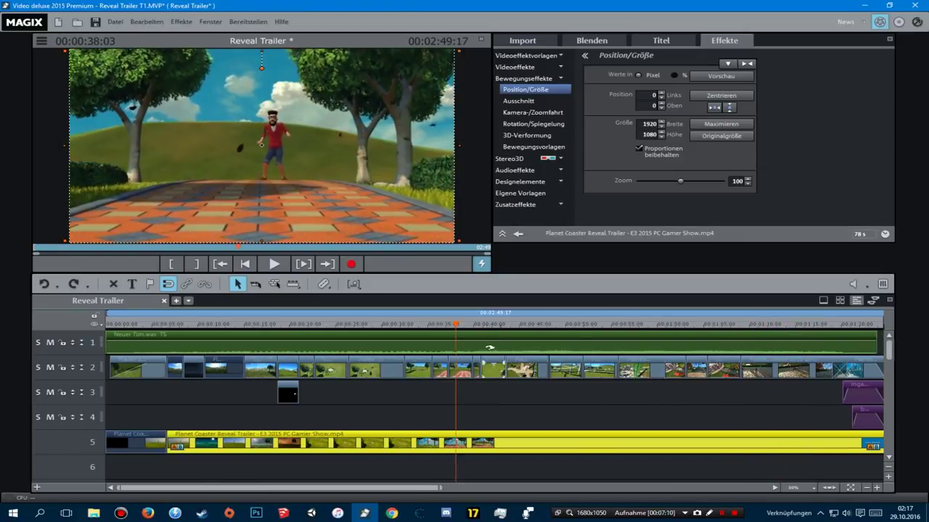
click(454, 325)
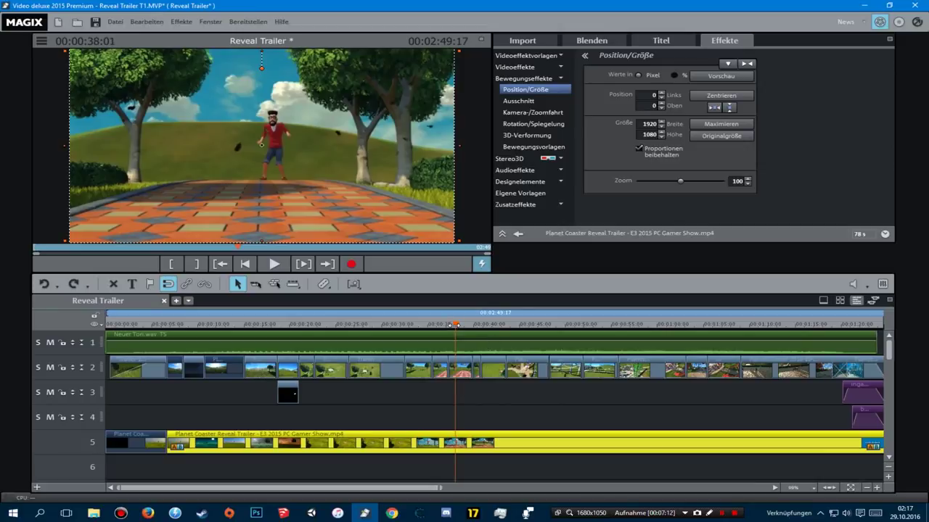
drag(455, 325, 464, 325)
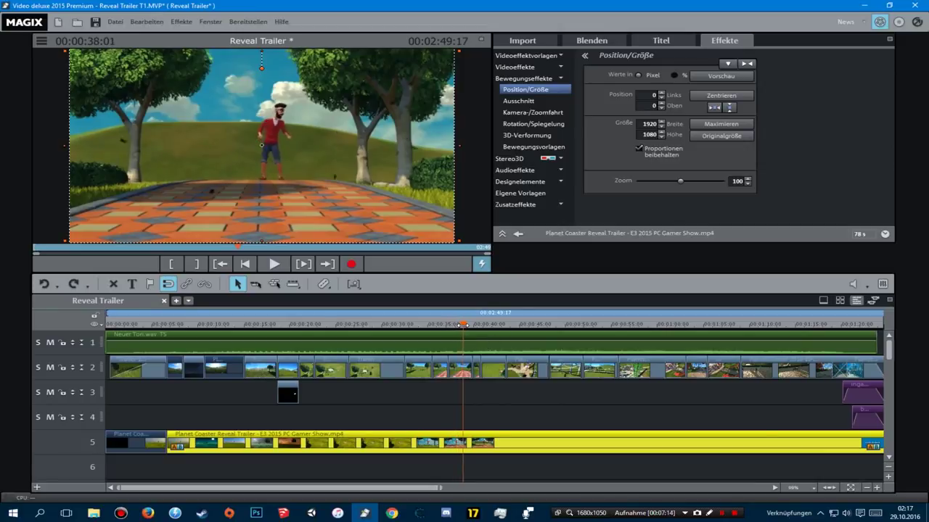
drag(464, 325, 481, 324)
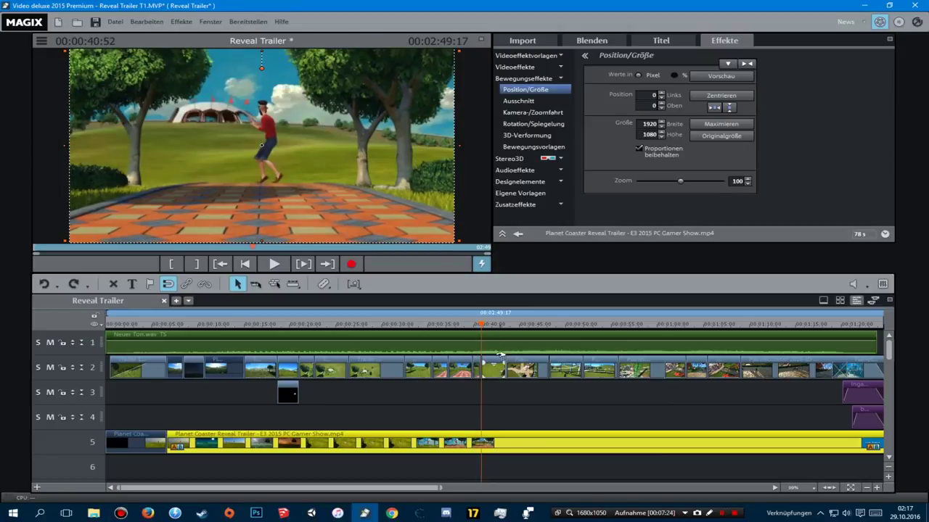
drag(481, 324, 491, 324)
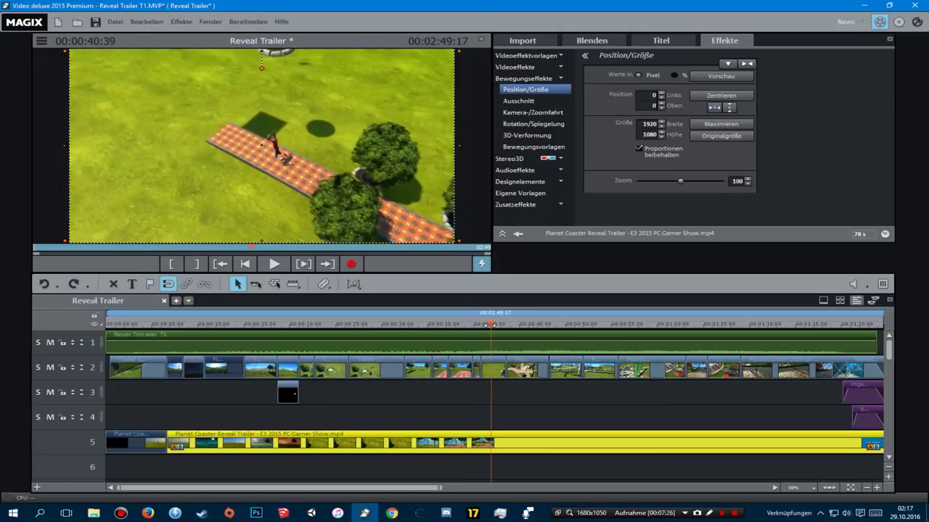
scroll(477, 399, down, 2)
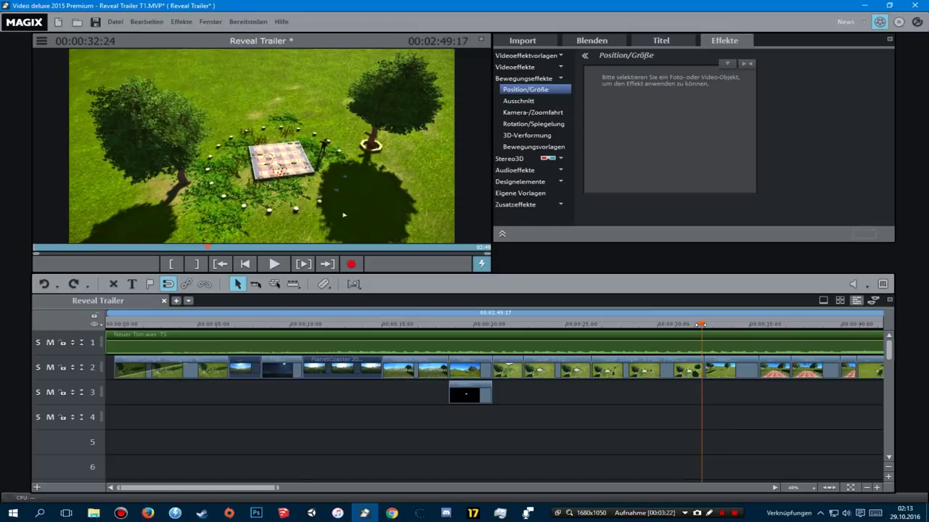
Step: Inspect the pitch and tempo of the Neuer Ton.wav audio object in Timestretch/Resample and close it without changes
scroll(579, 385, down, 2)
scroll(578, 388, down, 1)
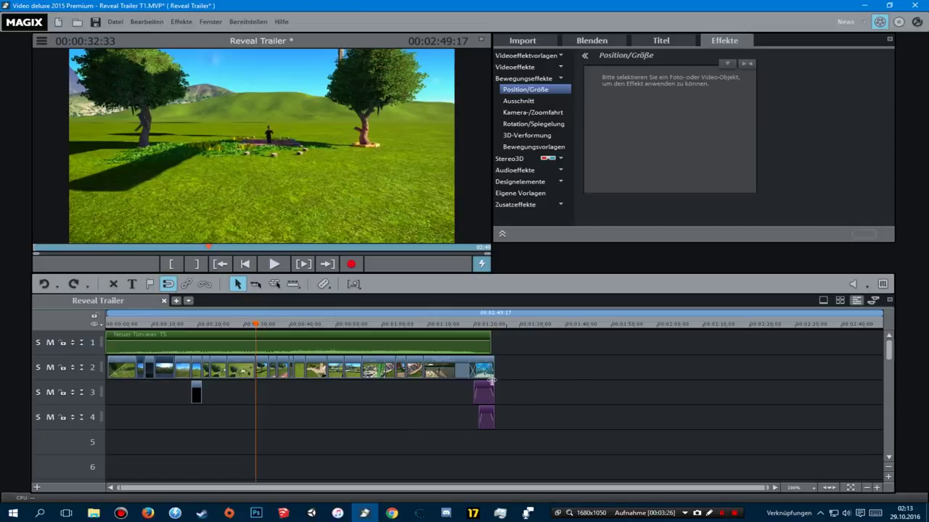
click(341, 342)
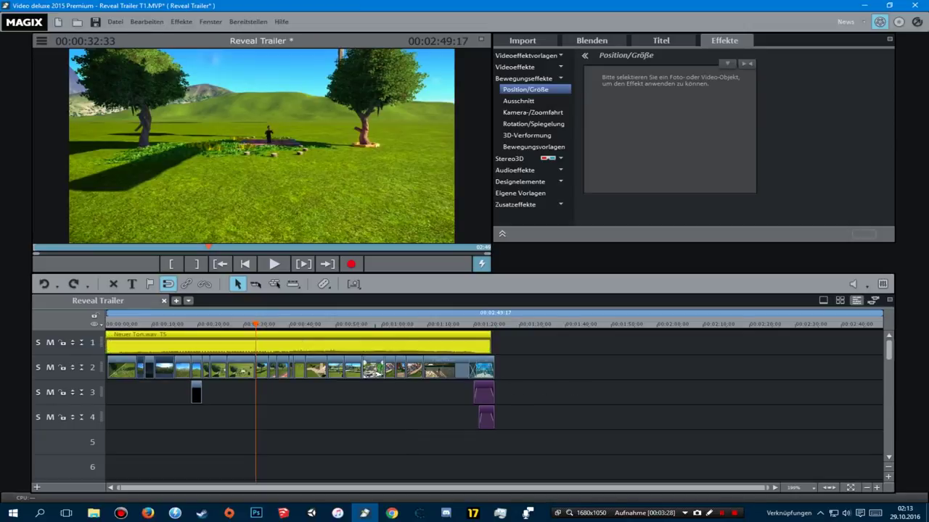
scroll(375, 373, up, 1)
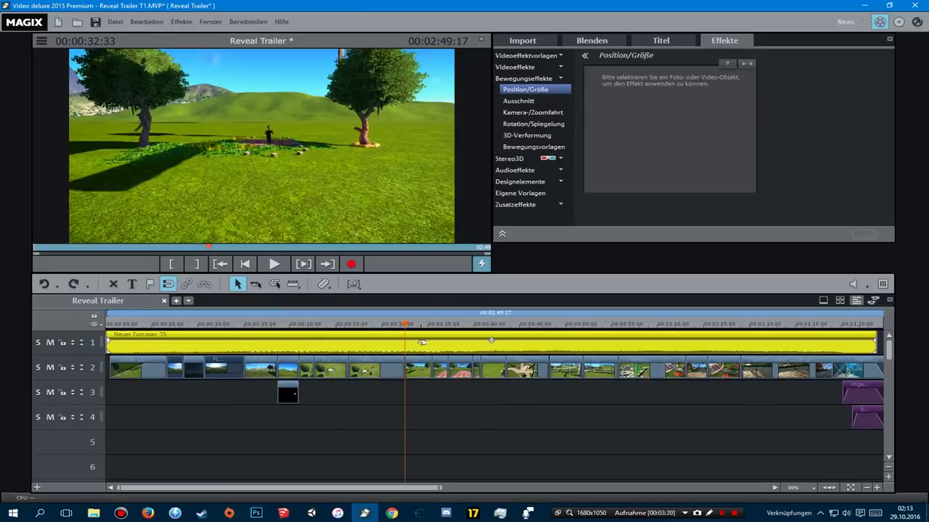
right_click(422, 341)
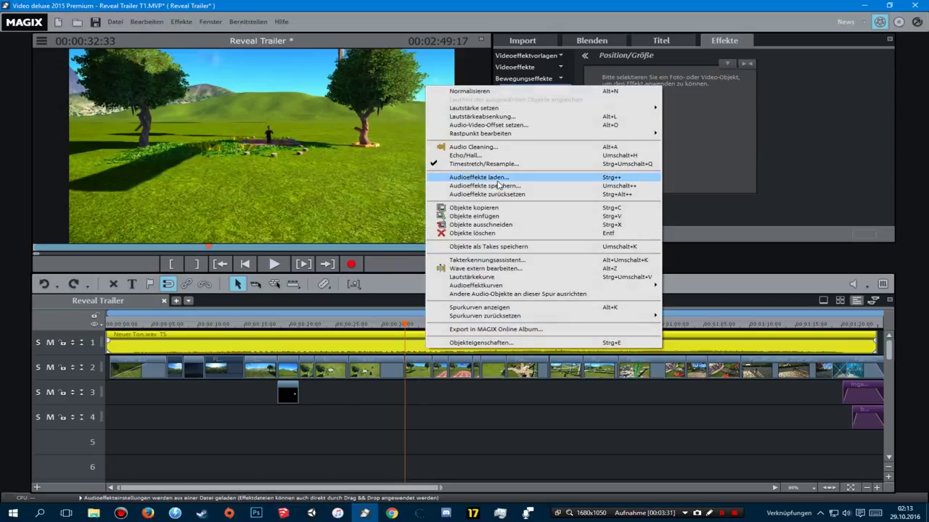
click(484, 164)
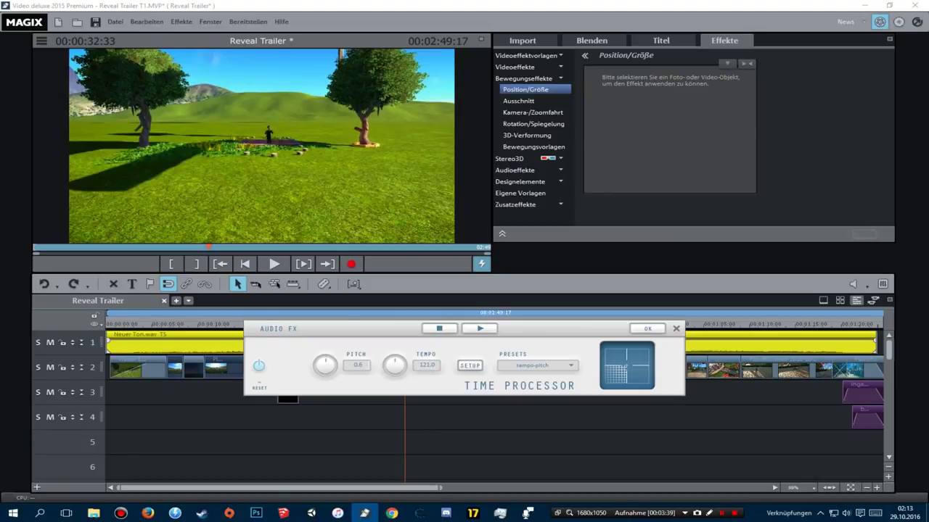
click(676, 328)
Step: Examine the Echo/Hall reverb and delay settings of the Neuer Ton.wav audio object, close them unaltered and deselect the object
right_click(435, 341)
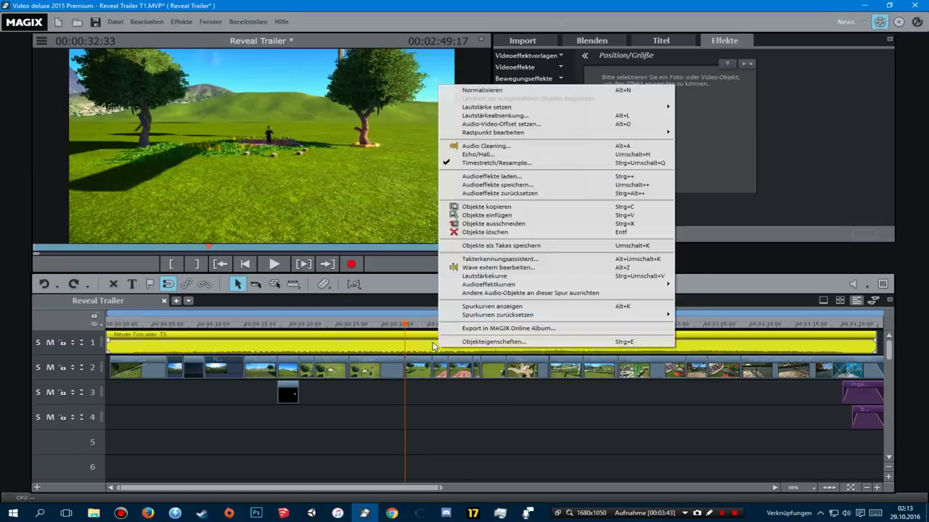
click(525, 157)
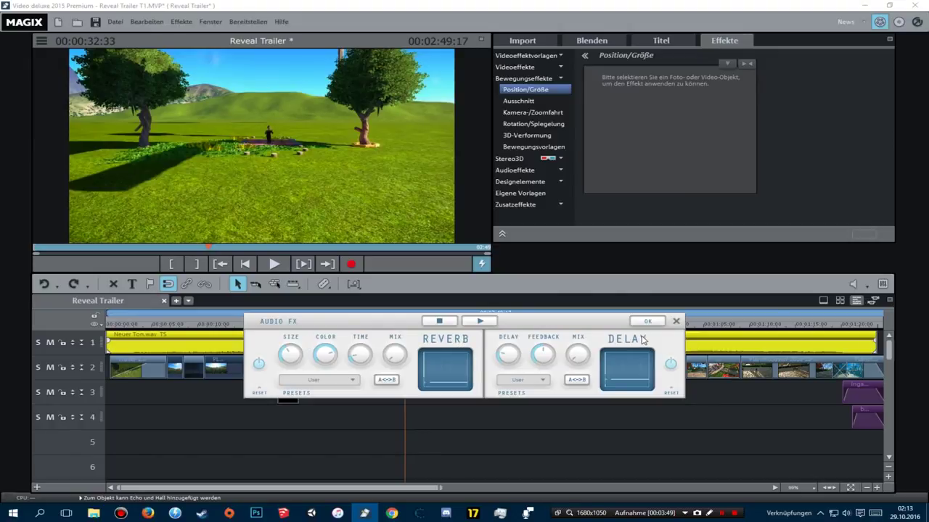
click(677, 322)
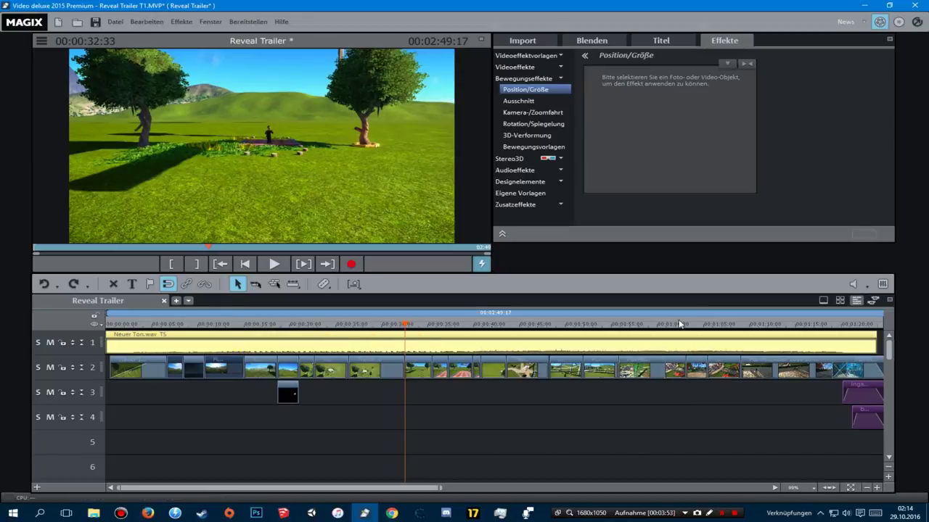
click(541, 415)
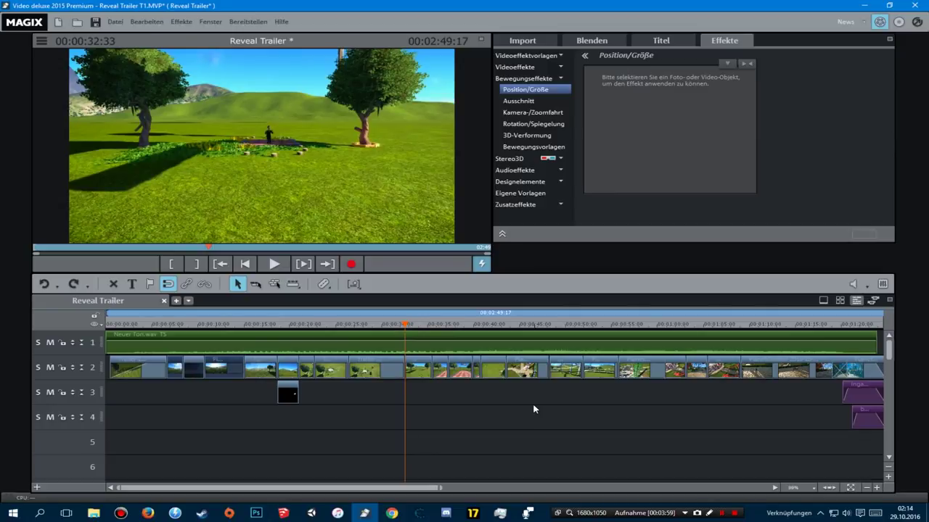
scroll(534, 409, down, 2)
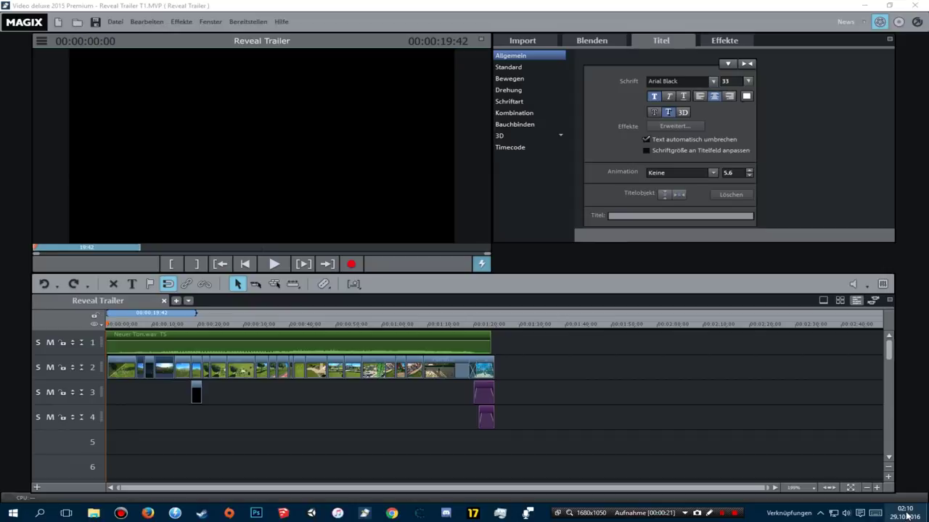
Step: Examine the Helligkeit/Kontrast, Farbe and Farbkorrektur settings of the Trailer 3.mp4 clip and view its picnic shot at about 28 seconds
mouse_move(906, 515)
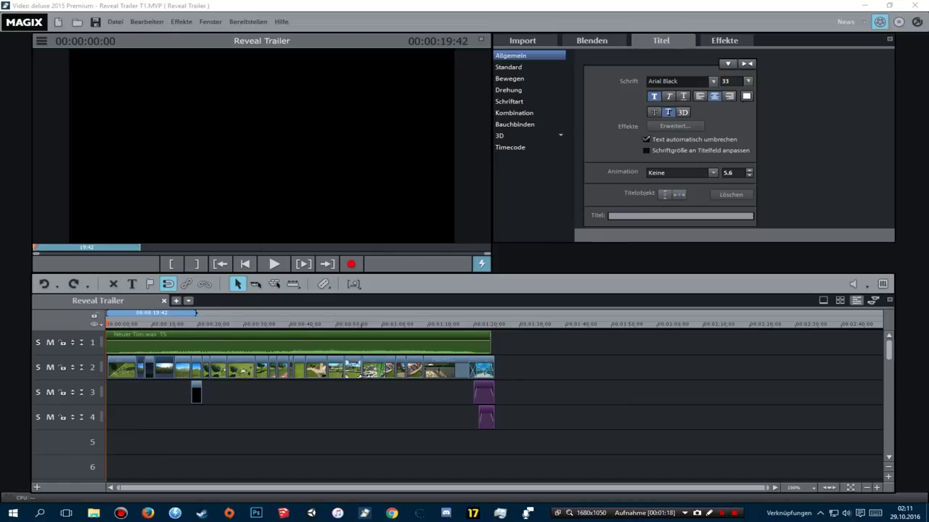
drag(107, 324, 111, 324)
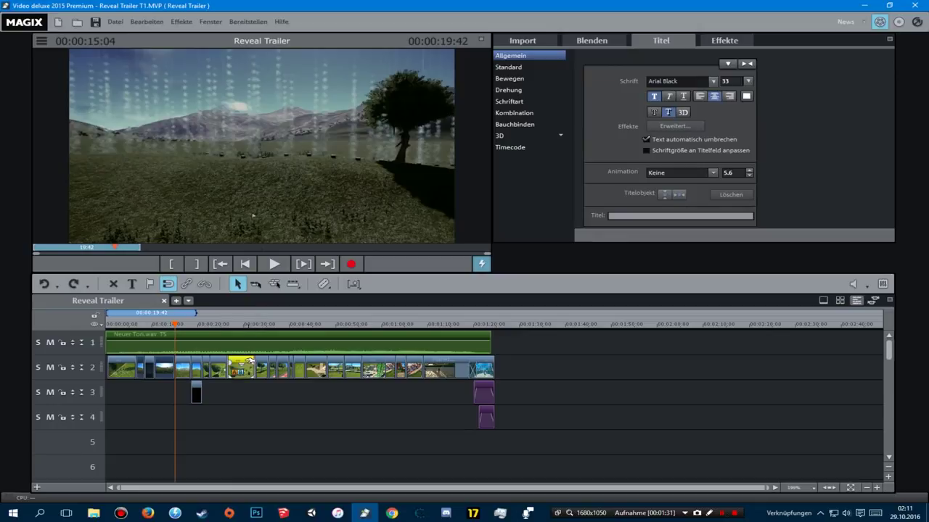
click(724, 41)
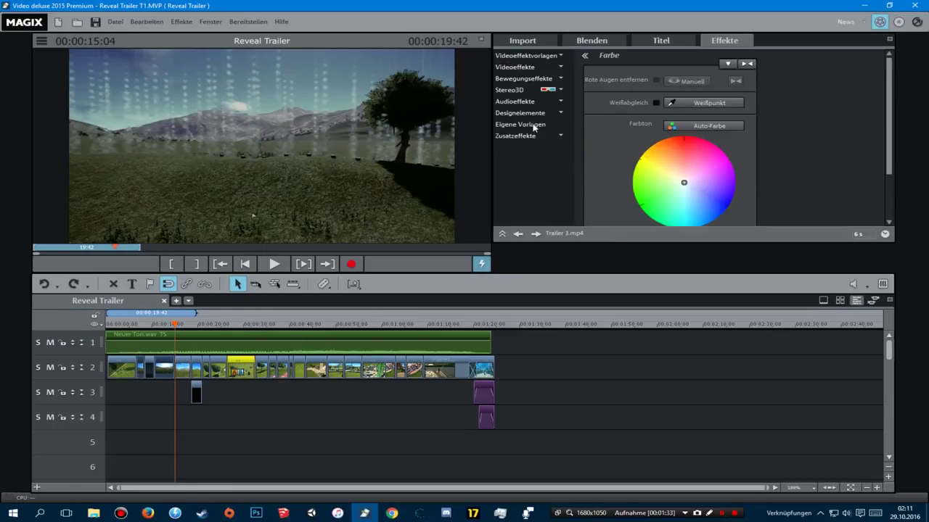
click(532, 68)
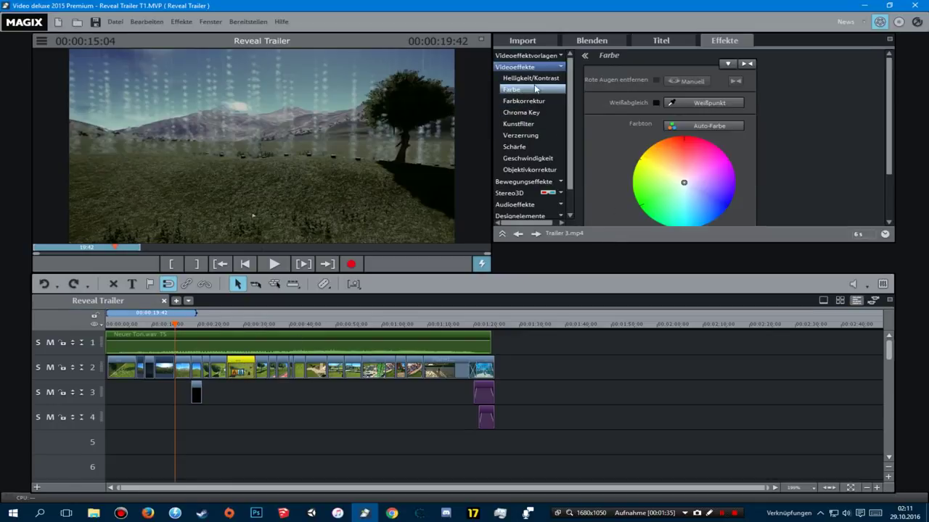
click(534, 80)
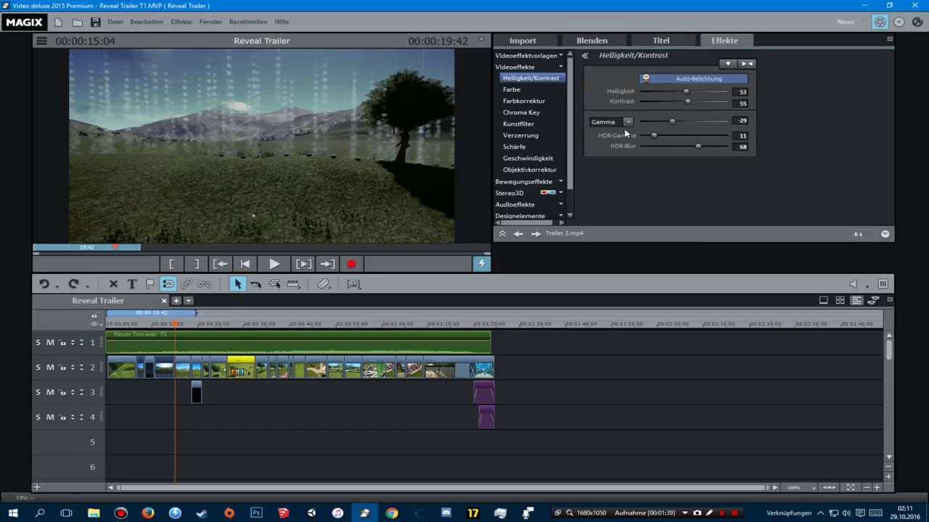
click(535, 89)
click(536, 101)
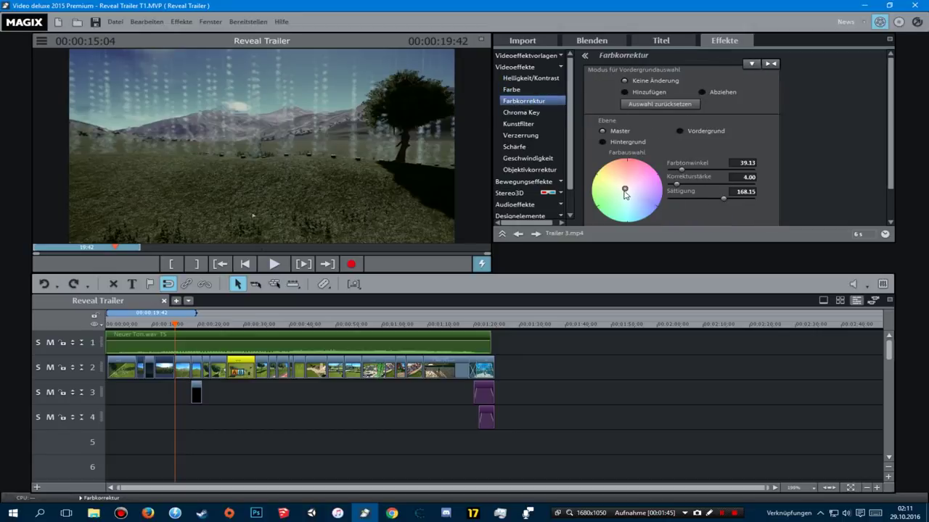
click(234, 324)
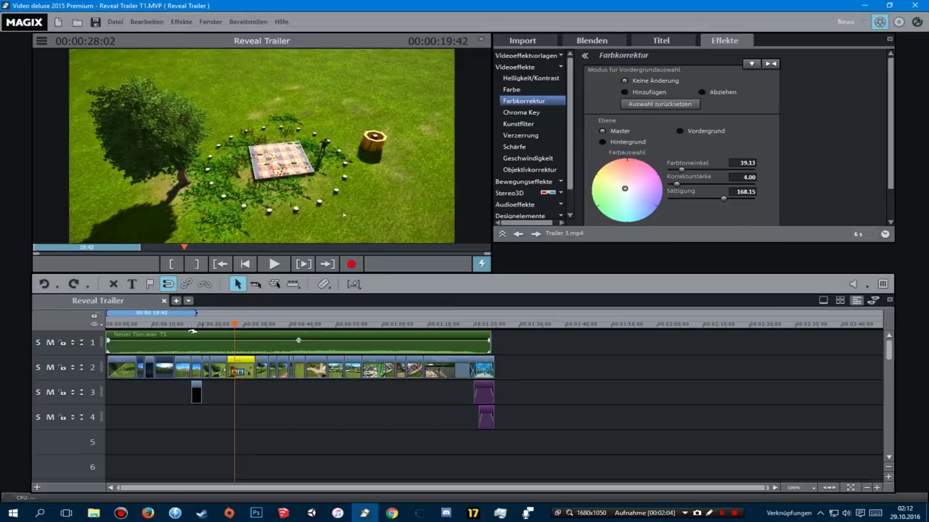
Step: Try shifting the testeee.png overlay on track 3 at about 19 seconds to 97 pixels horizontally and 132 pixels vertically in Position/Größe
click(202, 325)
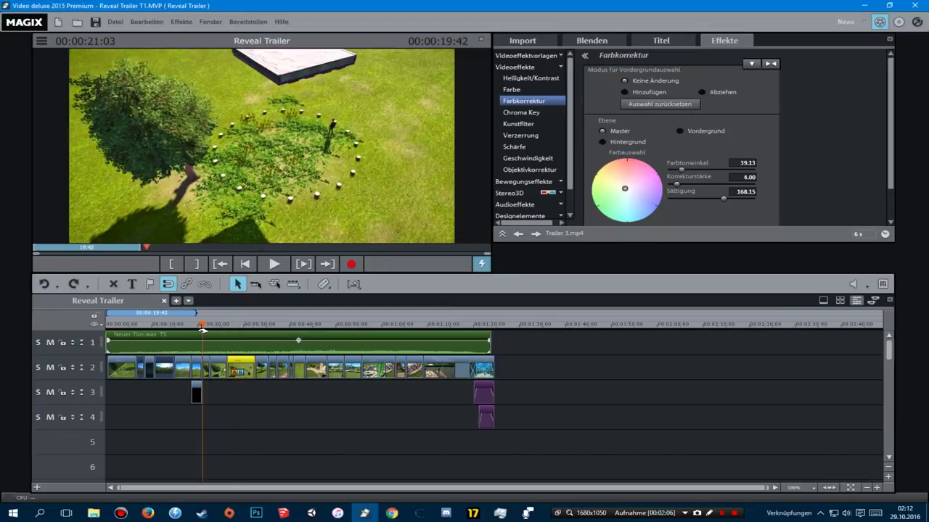
scroll(202, 330, up, 5)
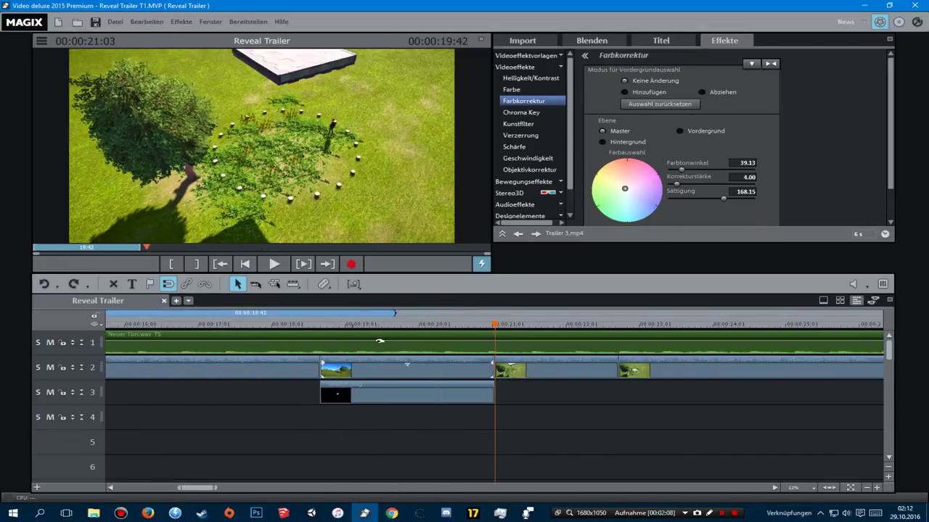
click(385, 325)
click(405, 392)
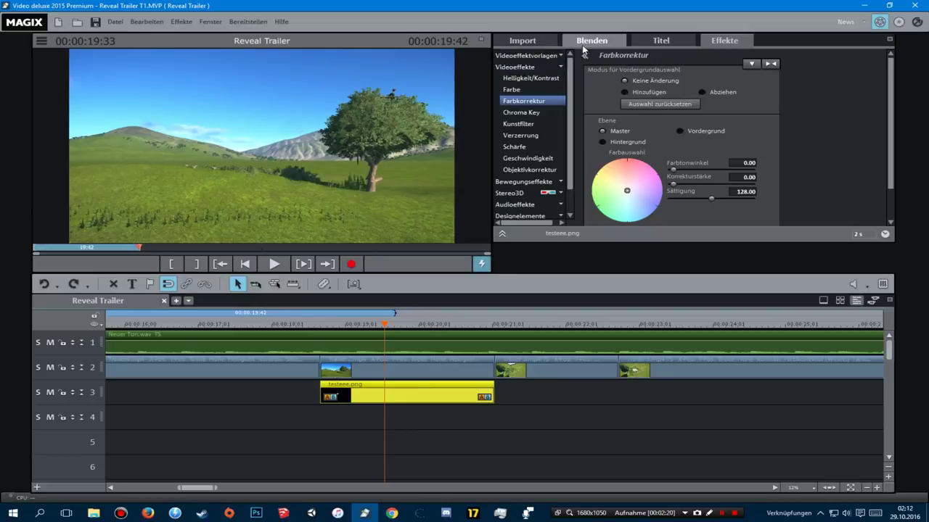
click(535, 67)
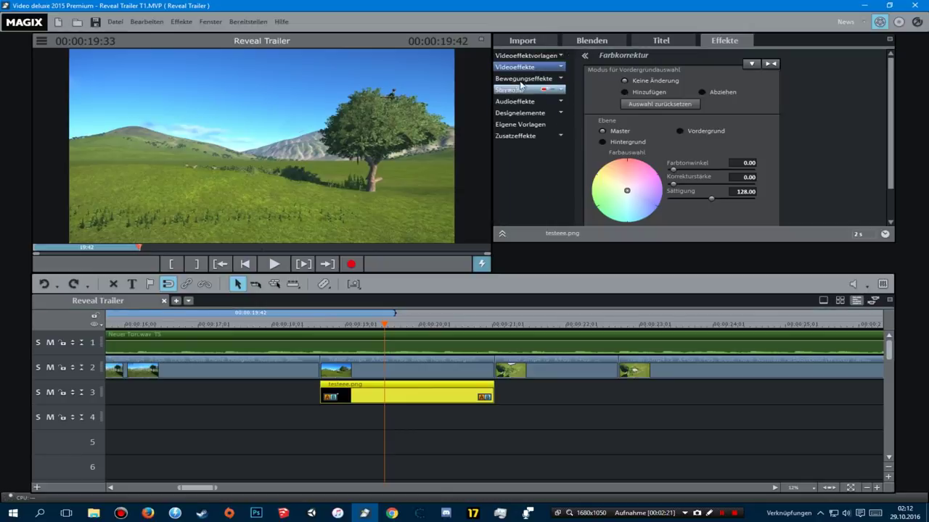
click(523, 78)
click(525, 89)
mouse_move(313, 148)
mouse_down()
mouse_move(331, 213)
mouse_move(330, 177)
mouse_move(297, 166)
mouse_move(312, 163)
mouse_up()
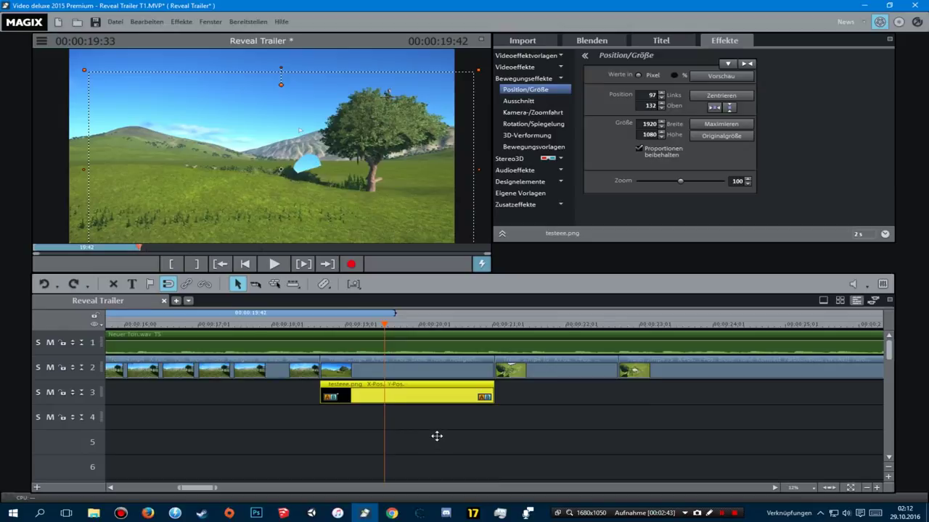
Step: Deselect the overlay, extend the playback range to 2:49:17 and scrub the picnic shots from about 23 to 27 seconds
click(395, 307)
scroll(466, 423, down, 5)
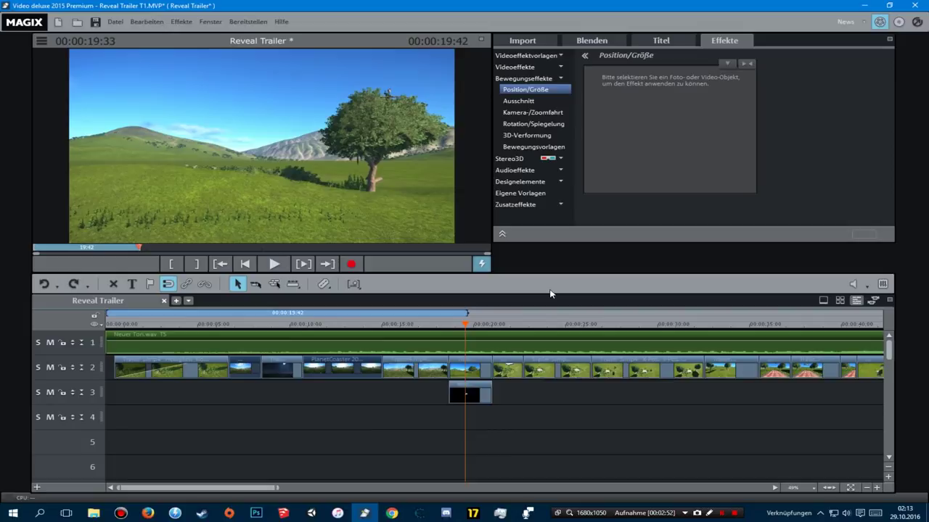
double_click(549, 311)
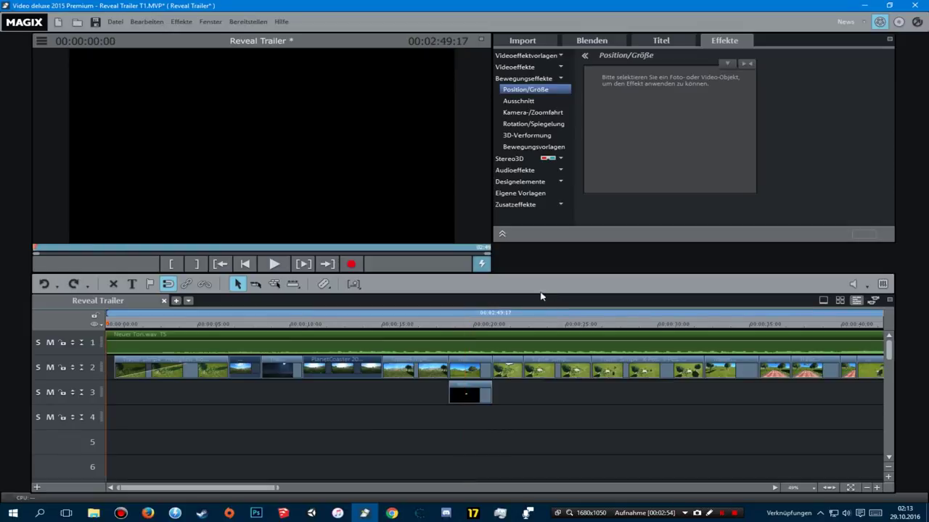
click(537, 323)
drag(537, 324, 601, 325)
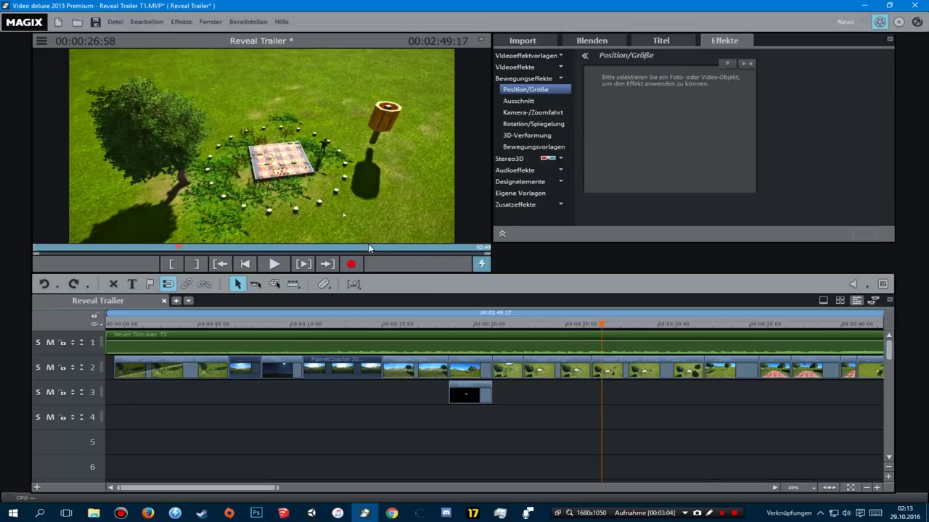
click(604, 323)
drag(604, 323, 614, 324)
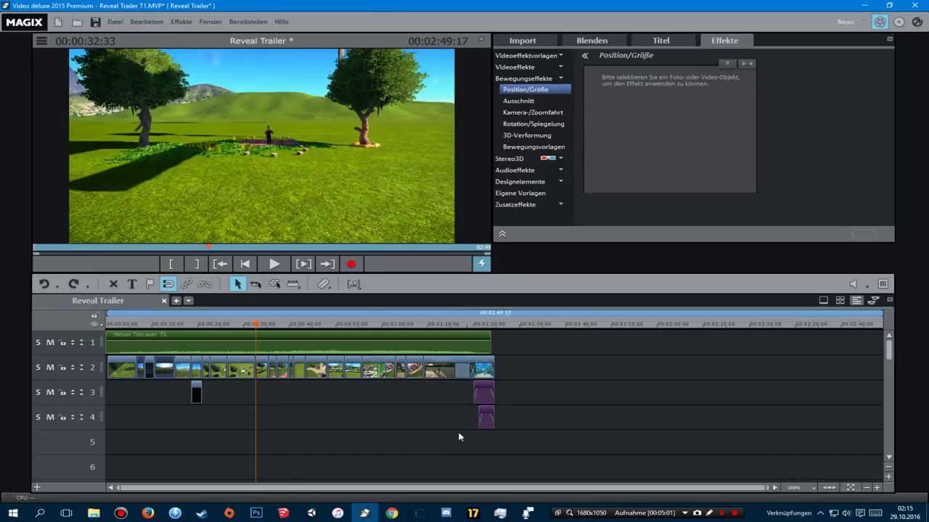
Step: Examine the stone-path walking shot near 1:12 and scrub back and forth across the cut at 1:09:09
mouse_move(446, 374)
click(439, 325)
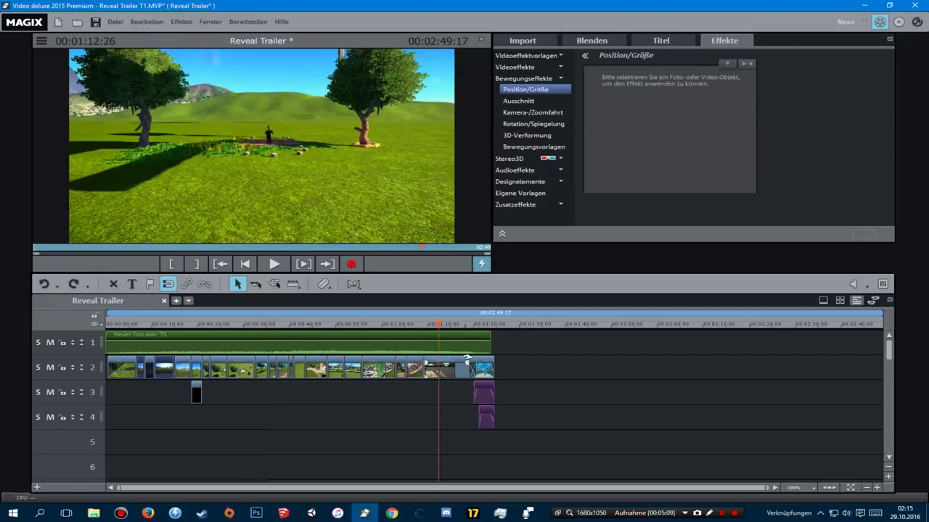
scroll(450, 370, up, 4)
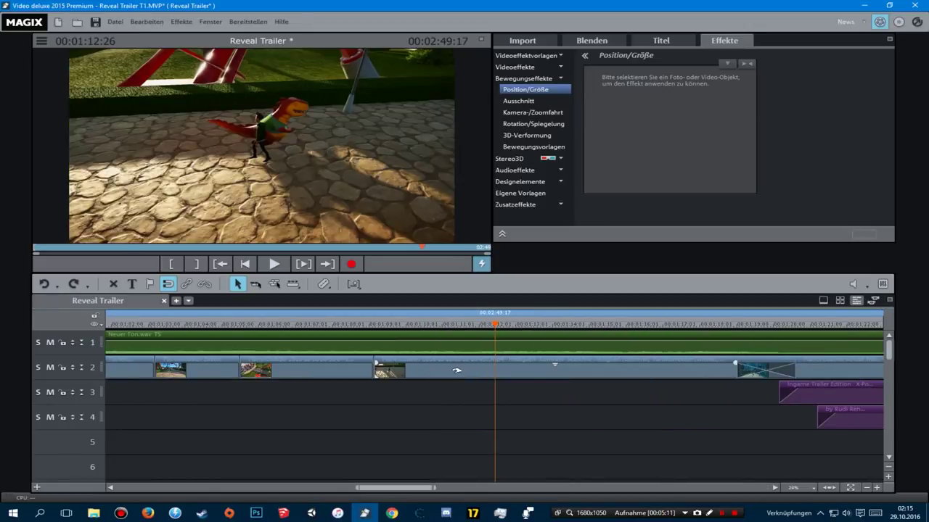
scroll(451, 369, up, 2)
click(371, 325)
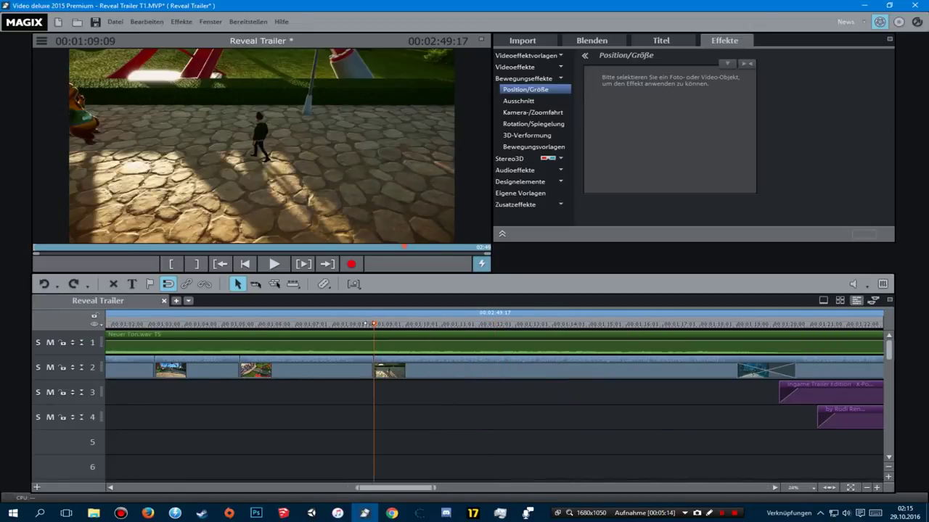
drag(367, 324, 356, 324)
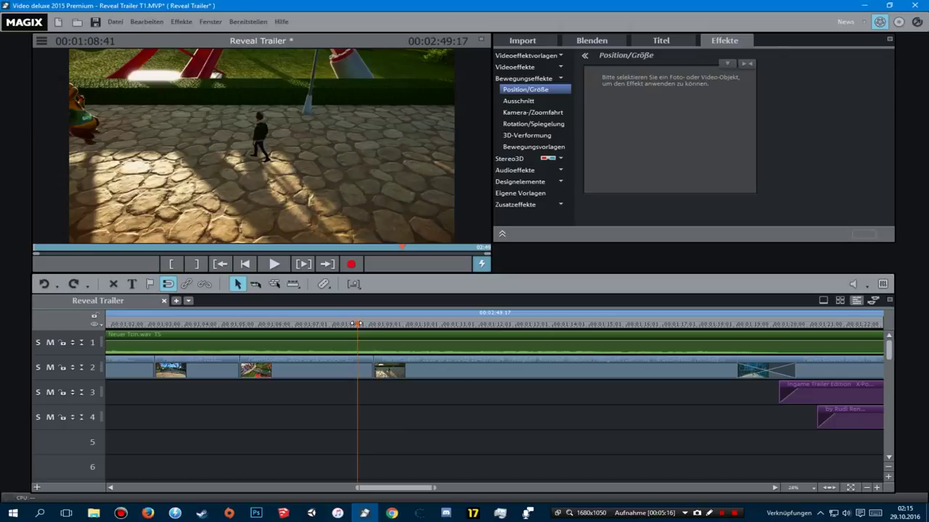
drag(356, 325, 373, 324)
scroll(380, 405, down, 2)
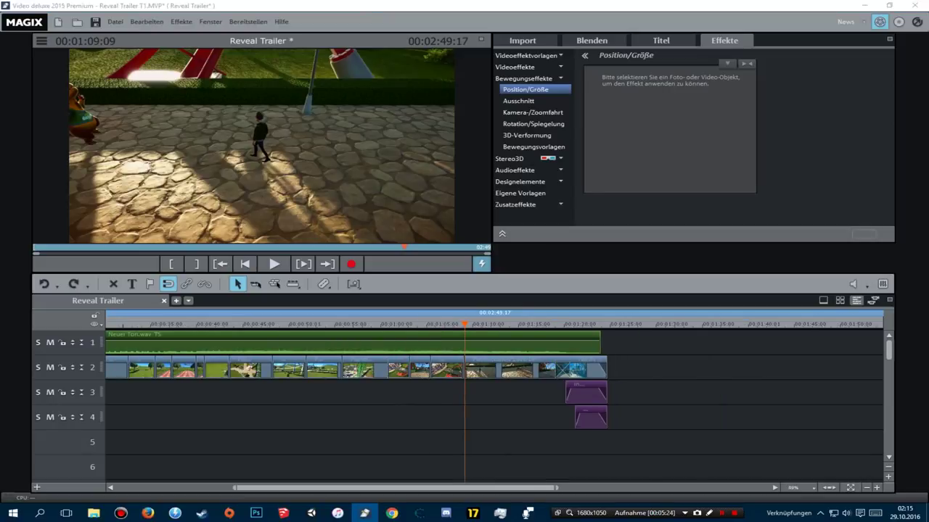
Step: Import Planet Coaster Reveal Trailer - E3 2015 PC Gamer Show.mp4 onto track 5 without adapting the movie settings and align it with the timeline start
key(super+e)
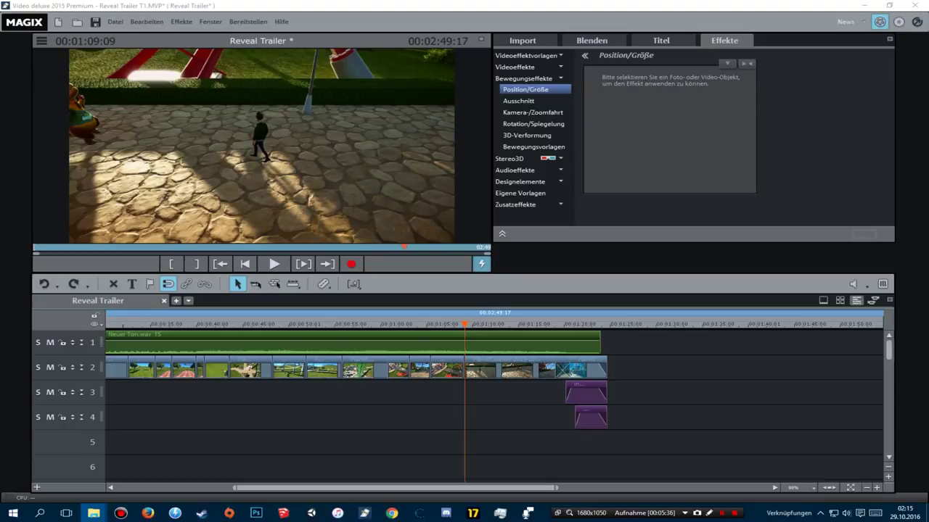
click(97, 455)
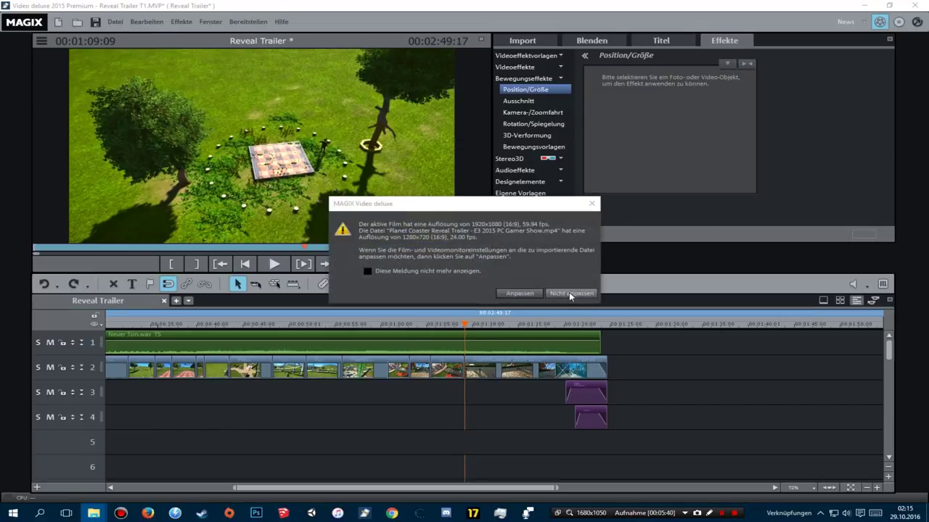
click(568, 292)
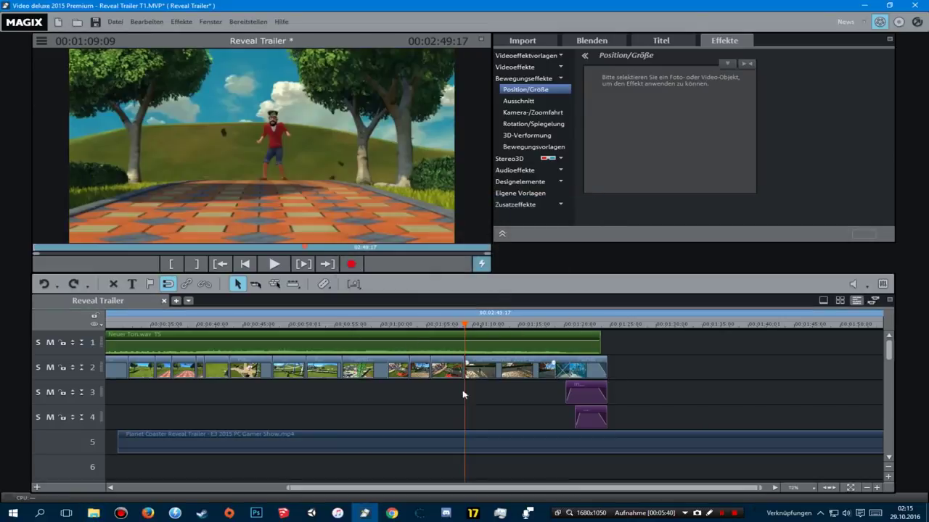
click(373, 435)
drag(373, 435, 241, 439)
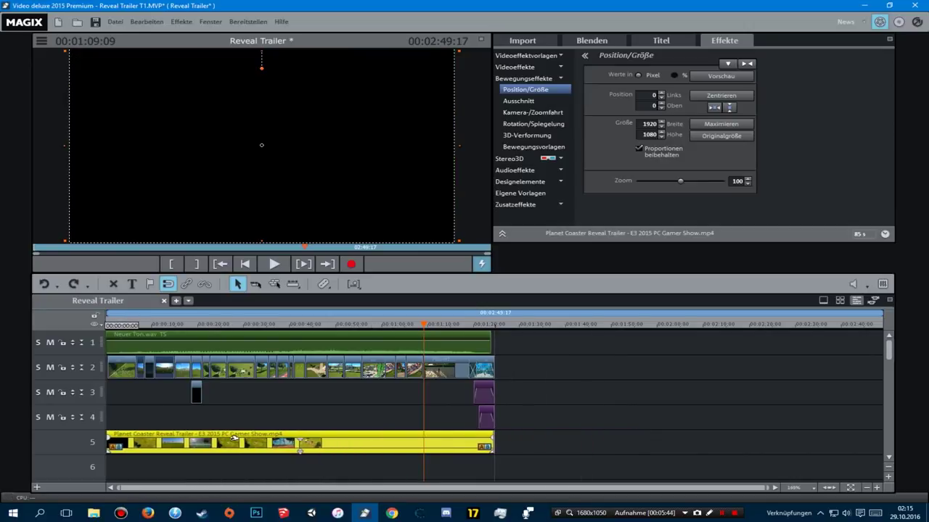
Step: Split the original trailer on track 5 at about 6:42, in line with the remake's cut, and scrub to just past 7 seconds
click(137, 324)
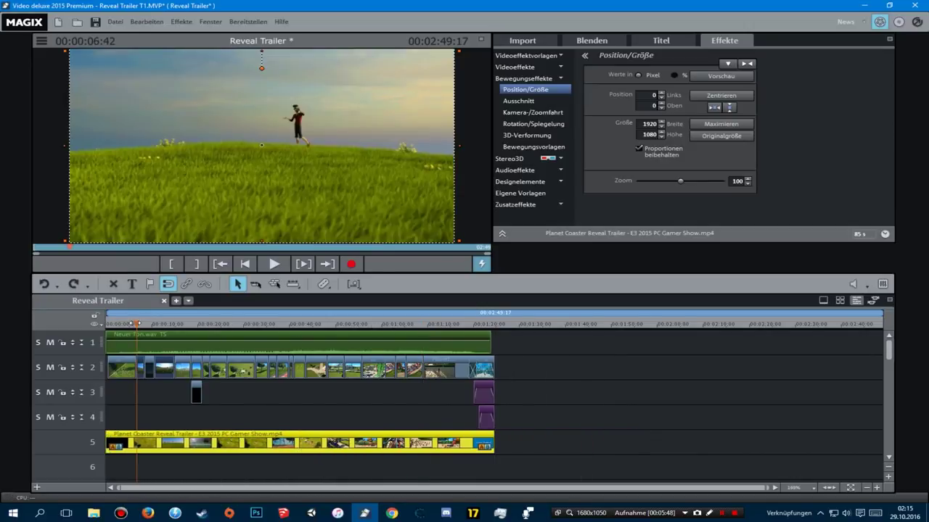
scroll(137, 323, up, 4)
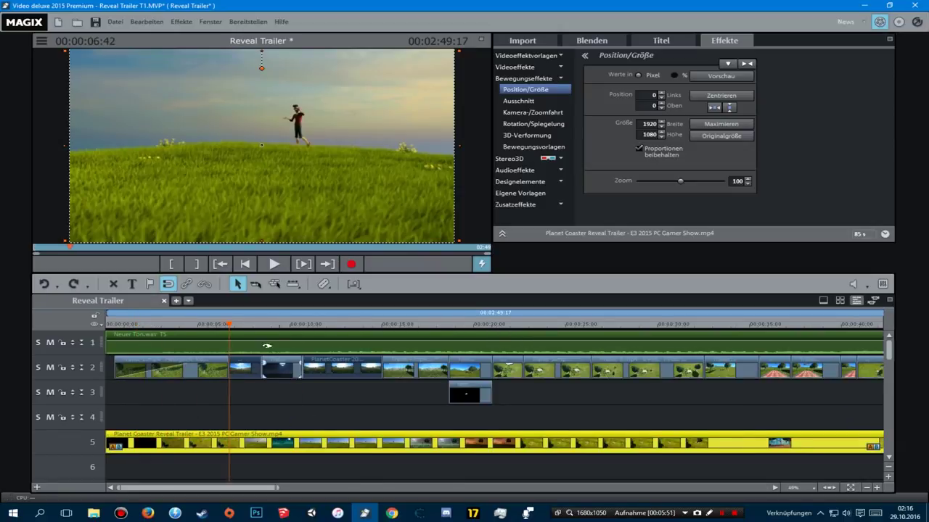
click(227, 325)
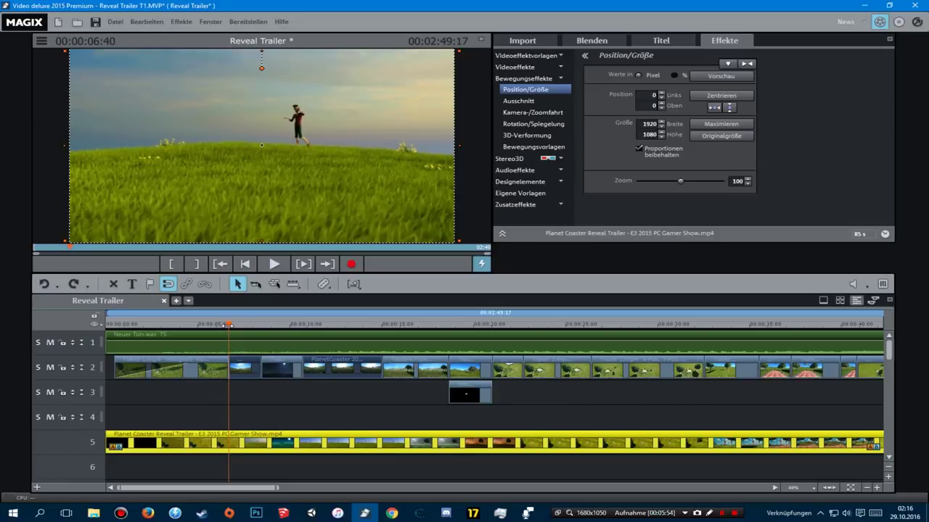
drag(227, 325, 229, 325)
click(324, 284)
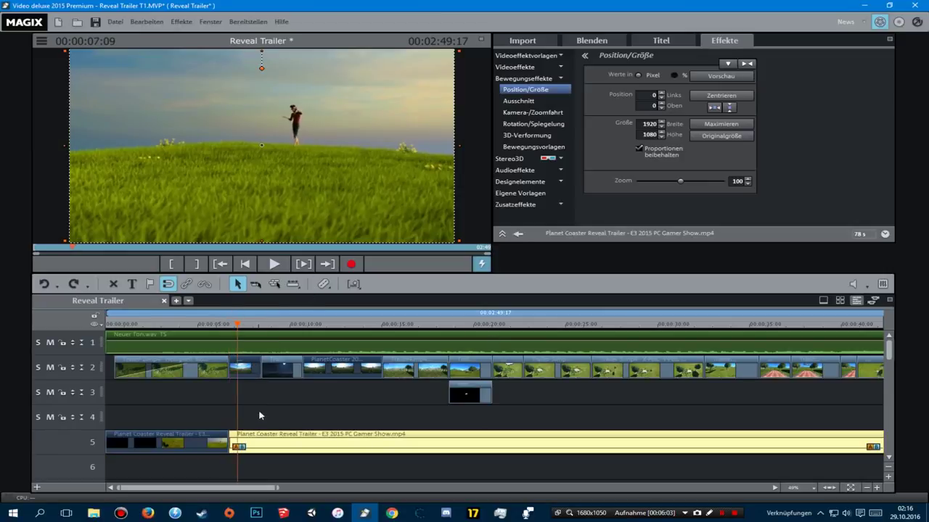
drag(232, 322, 242, 322)
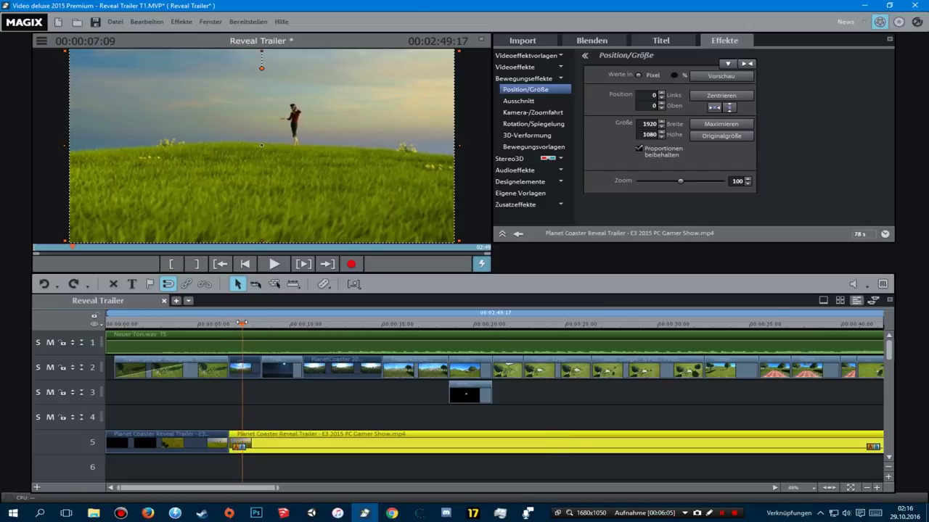